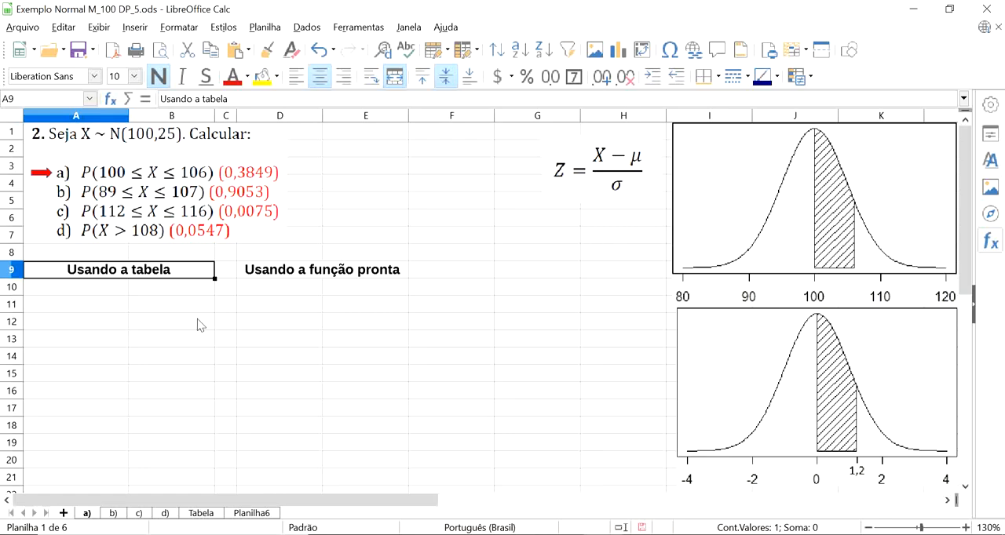
Consult the standard normal table on the Tabela sheet and return to the Z formula on sheet a).
click(210, 516)
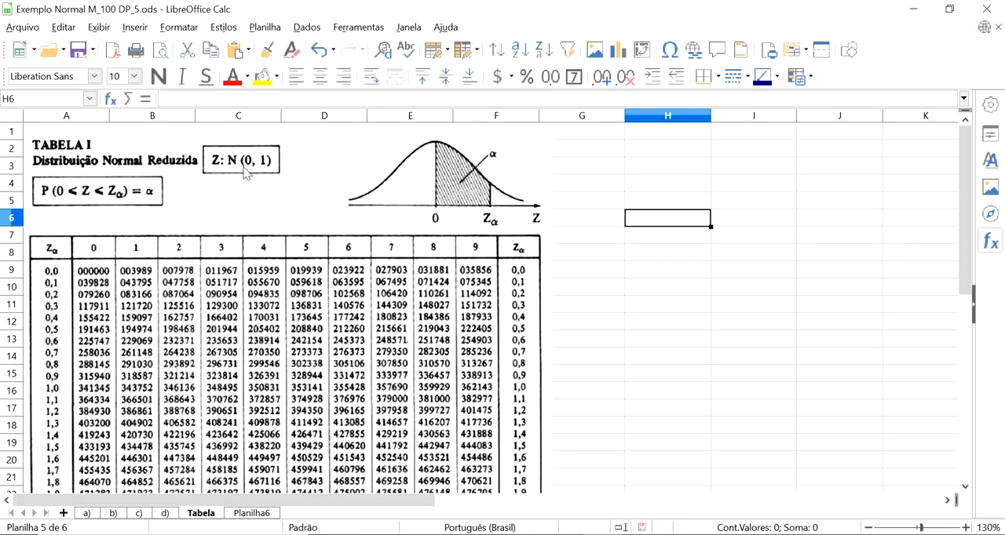
click(85, 513)
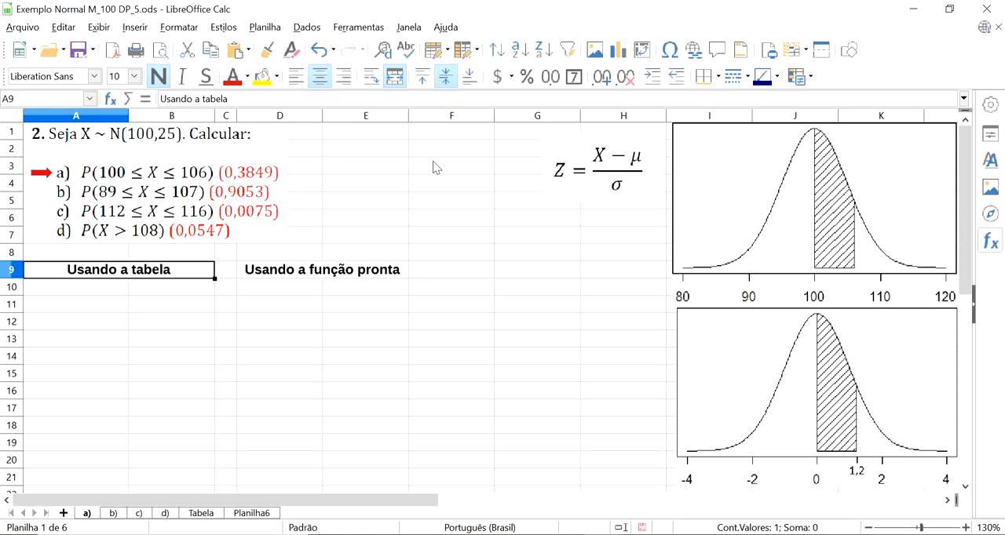
click(658, 155)
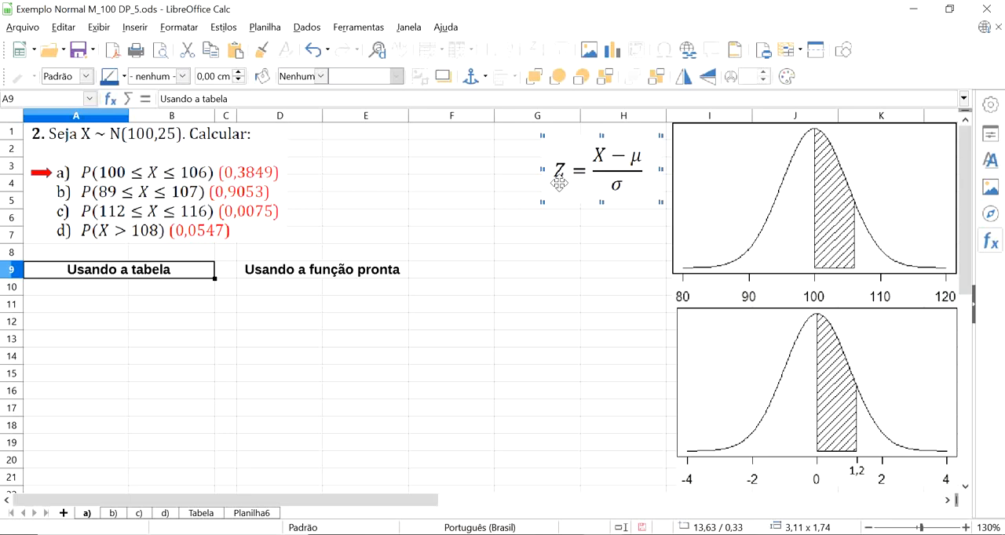
Enter the label z1= in A11 and the formula =(100-100)/5 in B11.
click(88, 311)
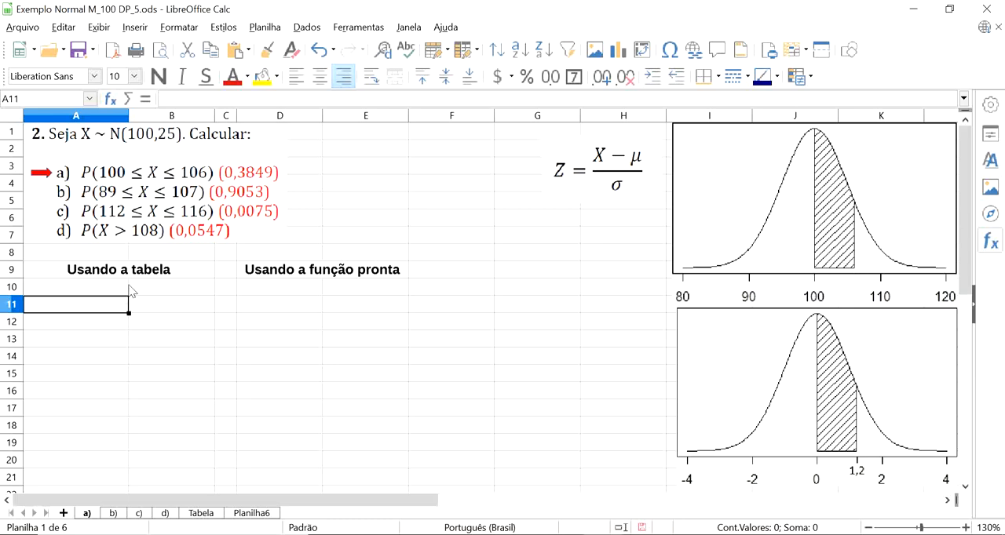
text(z1=)
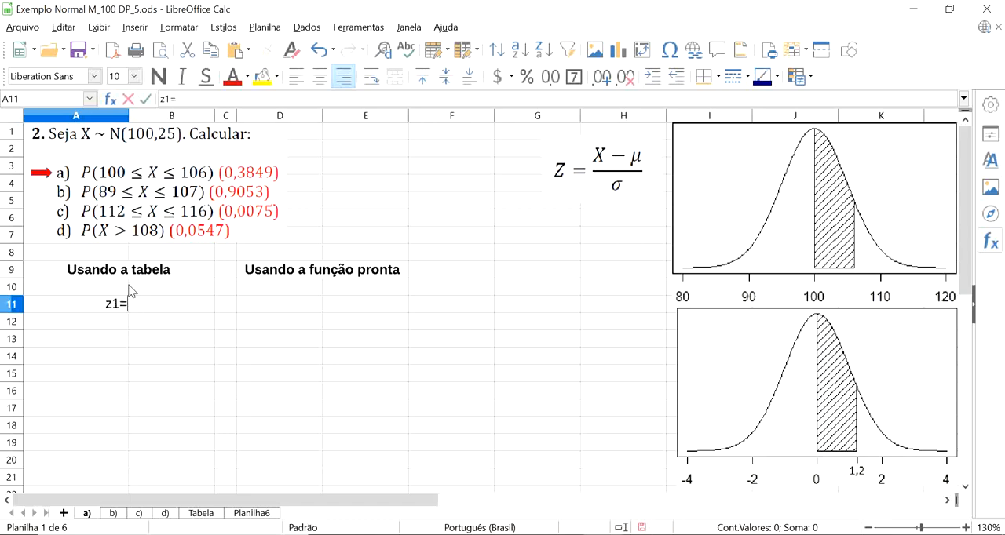
key(Tab)
text(=)
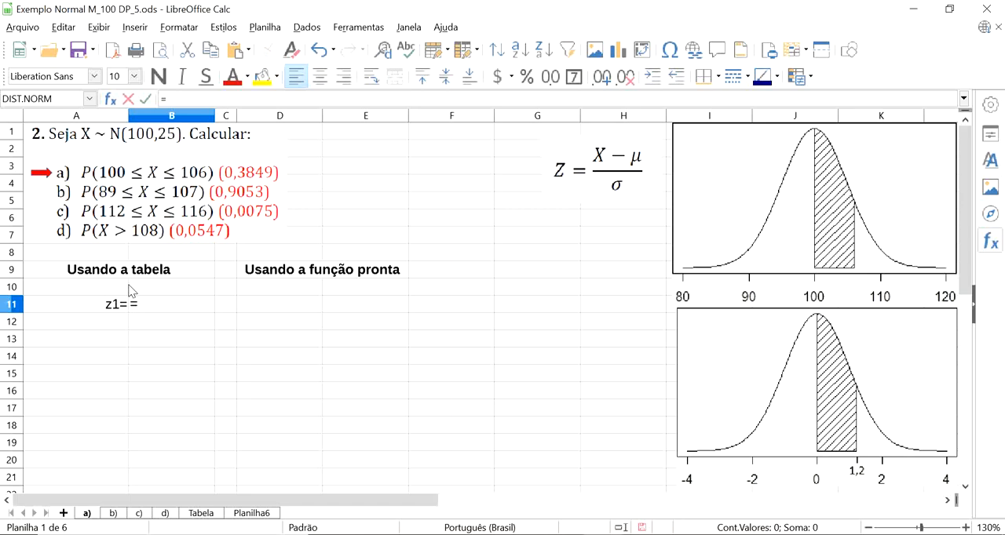
text((100-100)/)
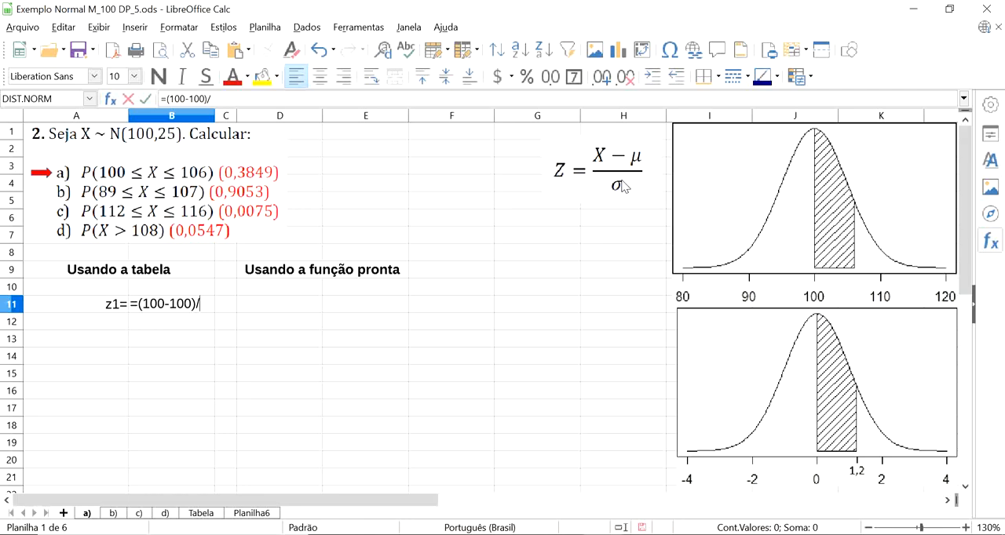
text(5)
key(Return)
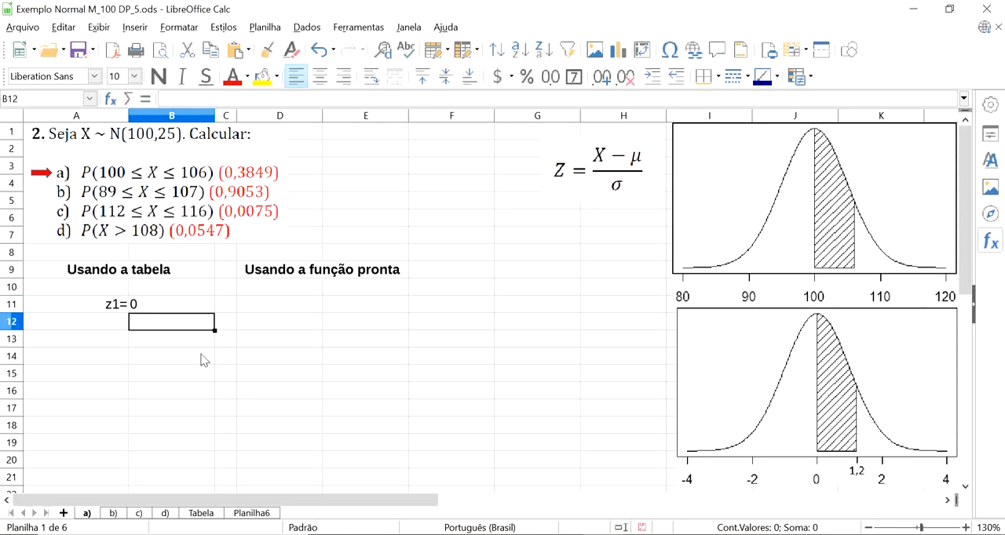
Enter the label z2= in A12 and the formula =(106-100)/5 in B12.
click(118, 329)
text(z2=)
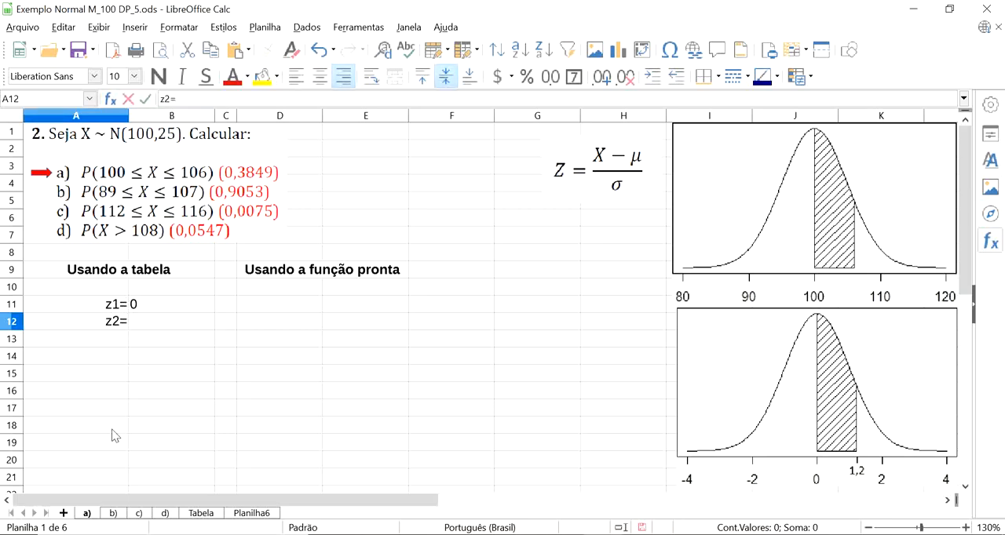
key(Tab)
text(=()
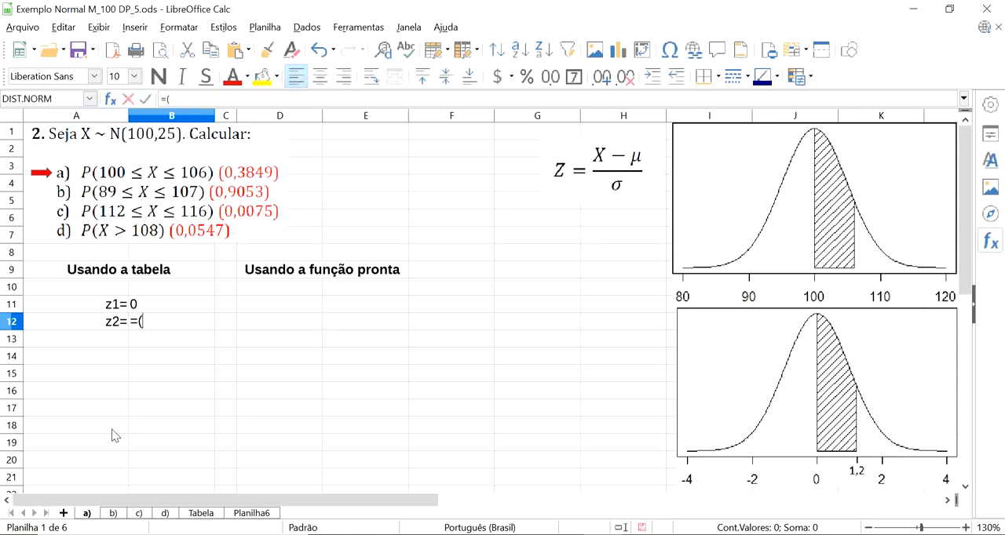
text(106-100)
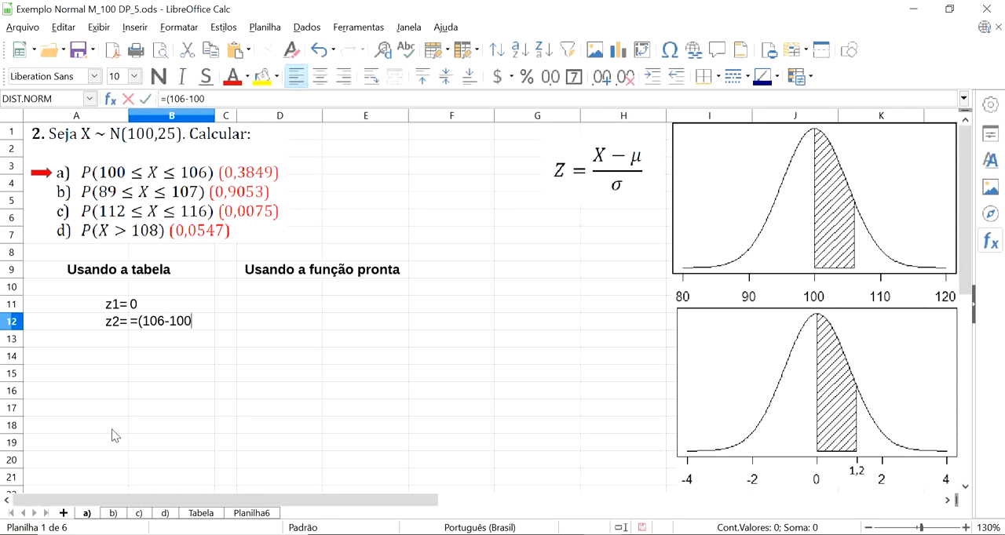
text()/5)
key(Return)
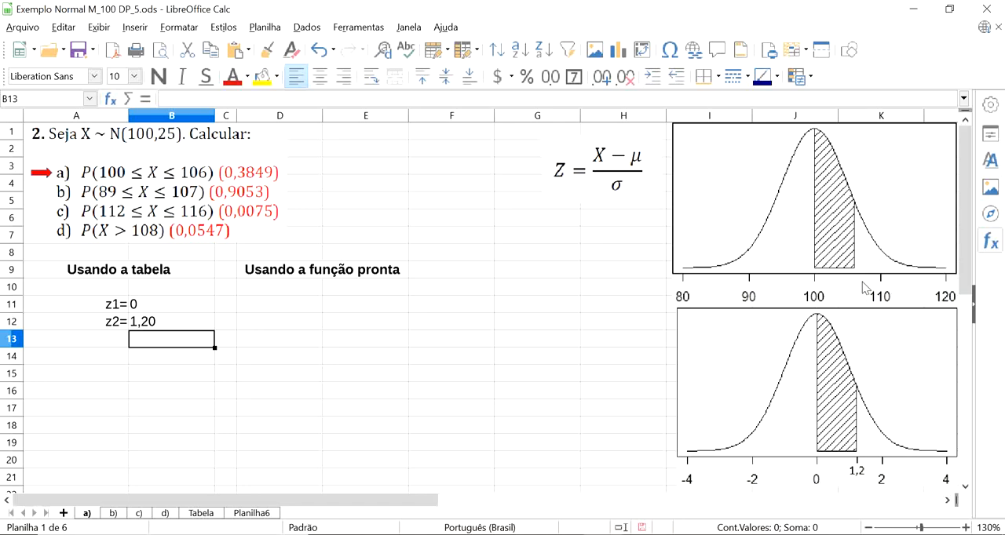
key(ctrl+s)
Look up z = 1,20 in the normal table on the Tabela sheet and enter 0,38493 in B14 of sheet a).
click(202, 514)
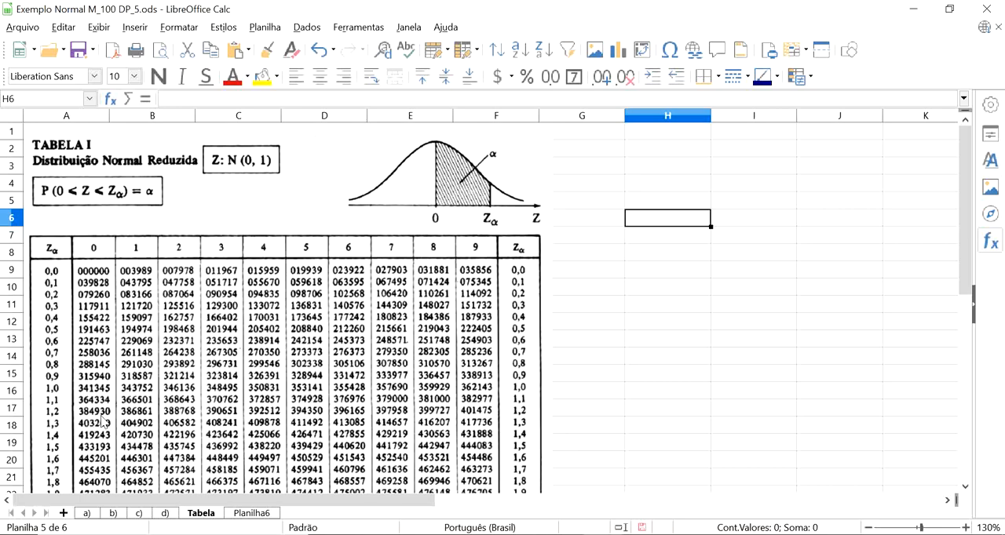
click(90, 515)
click(157, 365)
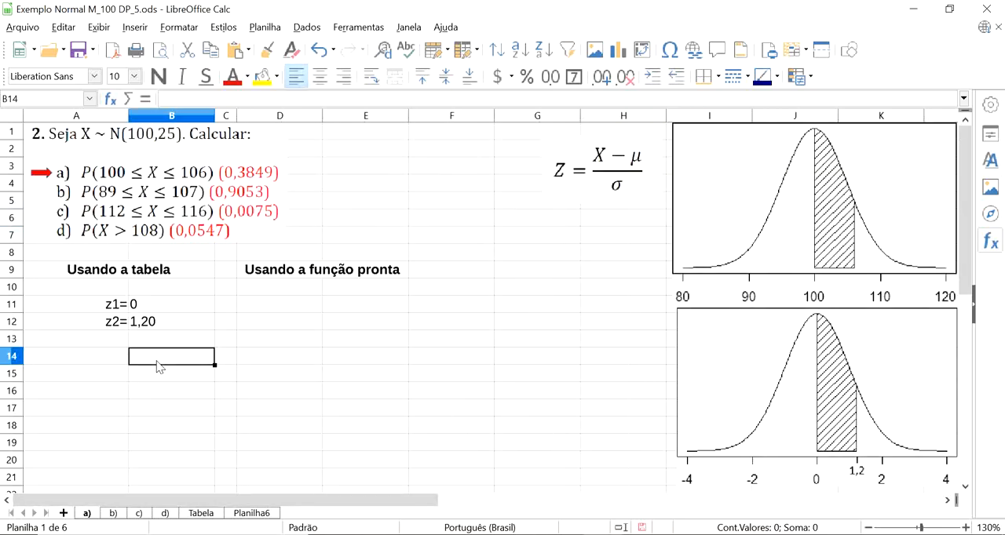
text(0,)
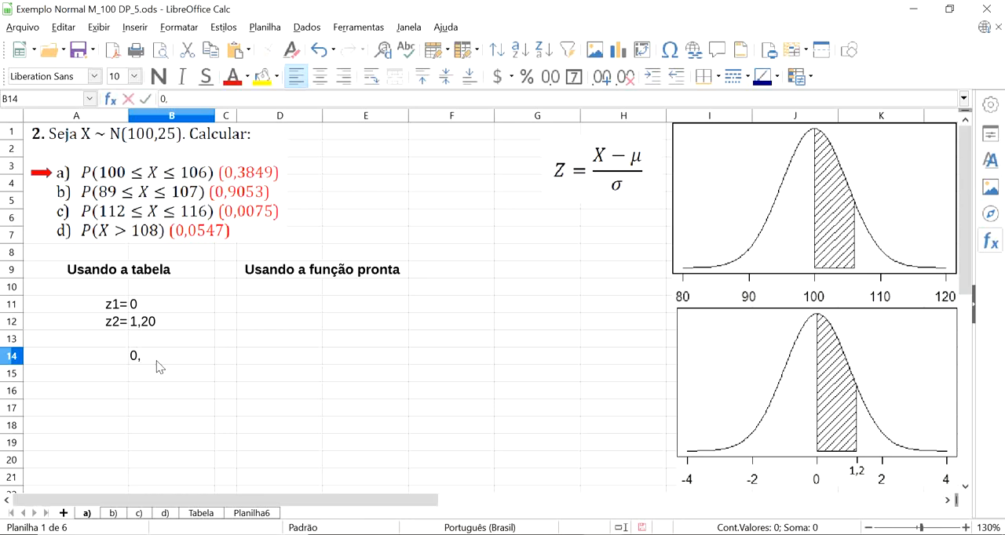
text(384930)
Enter the label P(100<X<106)= in A14 and make the probability in B14 bold.
click(99, 361)
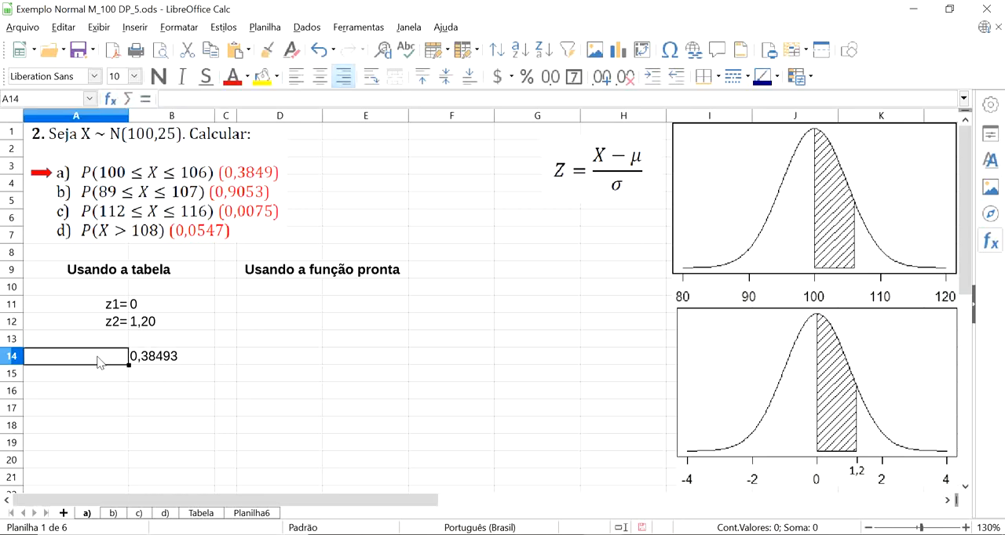
text(P()
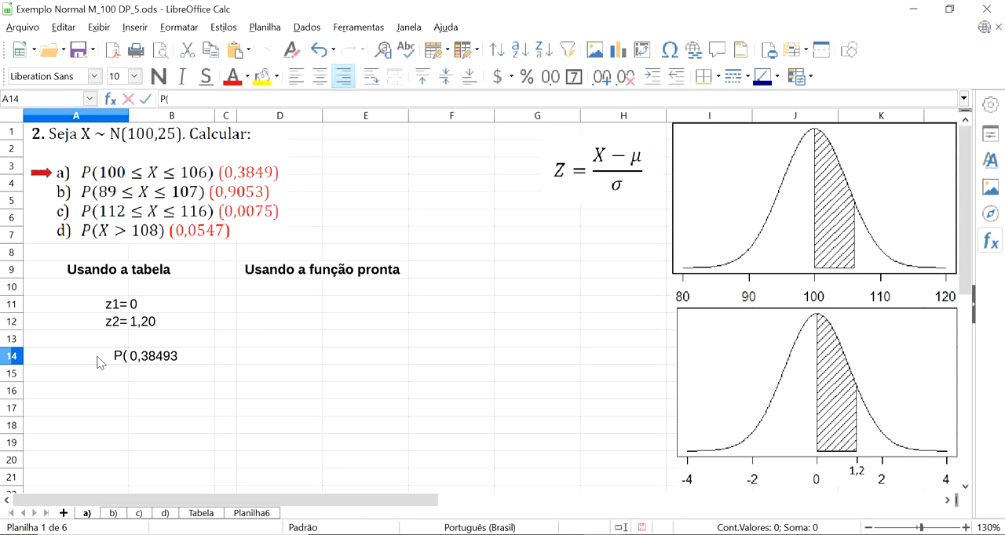
text(100<X<106)
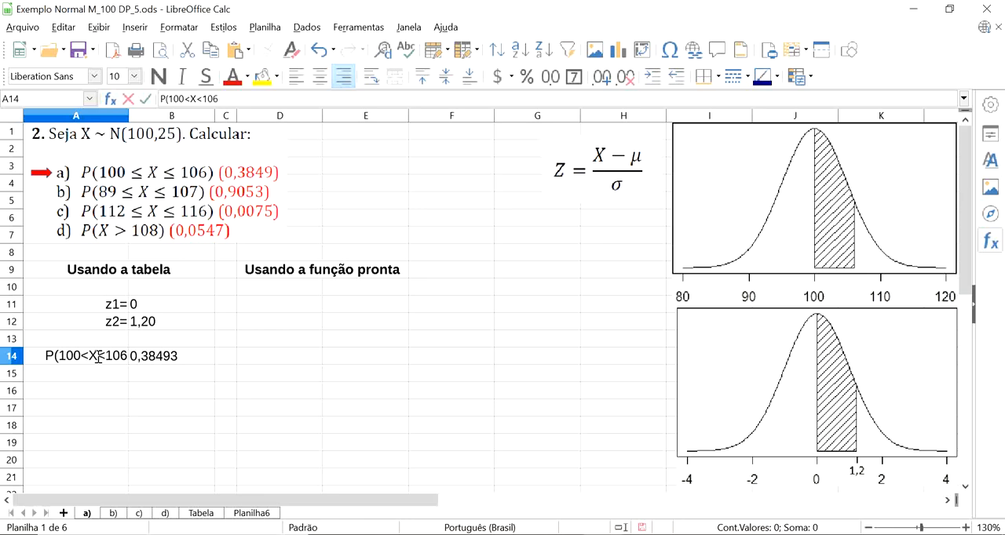
text()=)
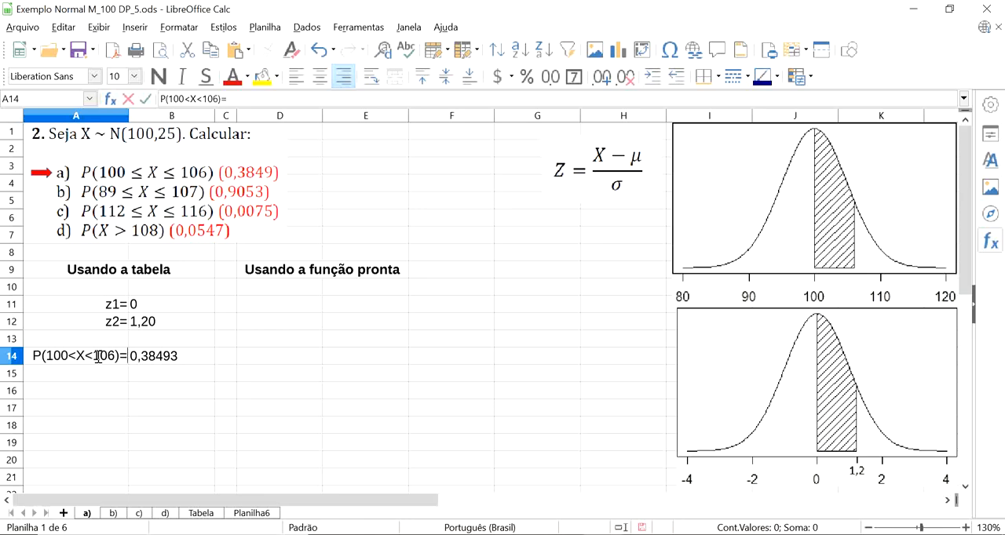
key(Return)
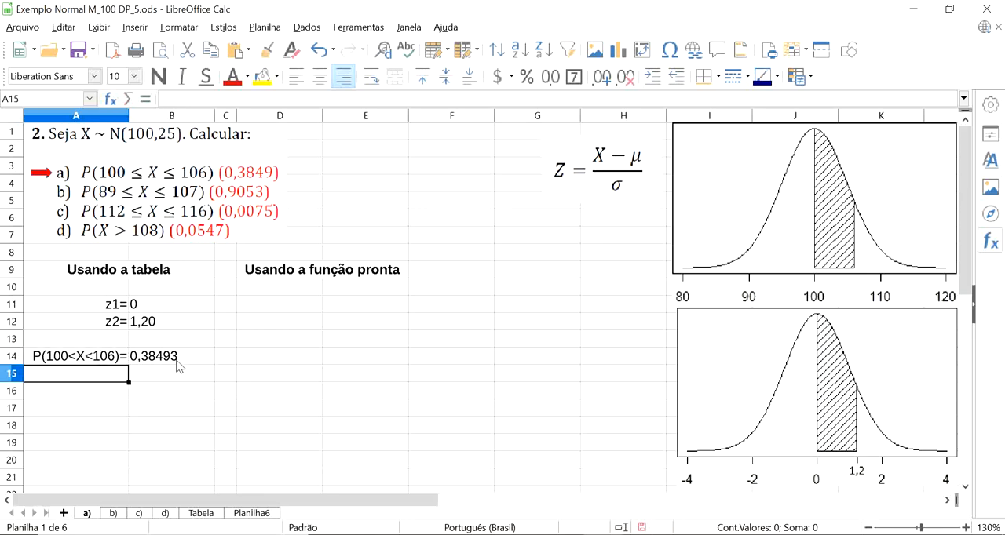
click(177, 361)
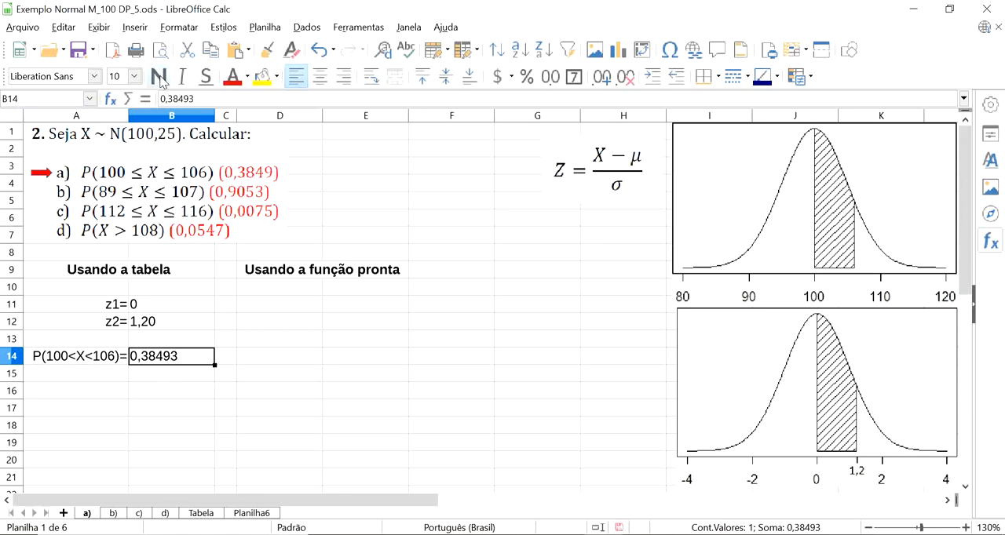
click(158, 77)
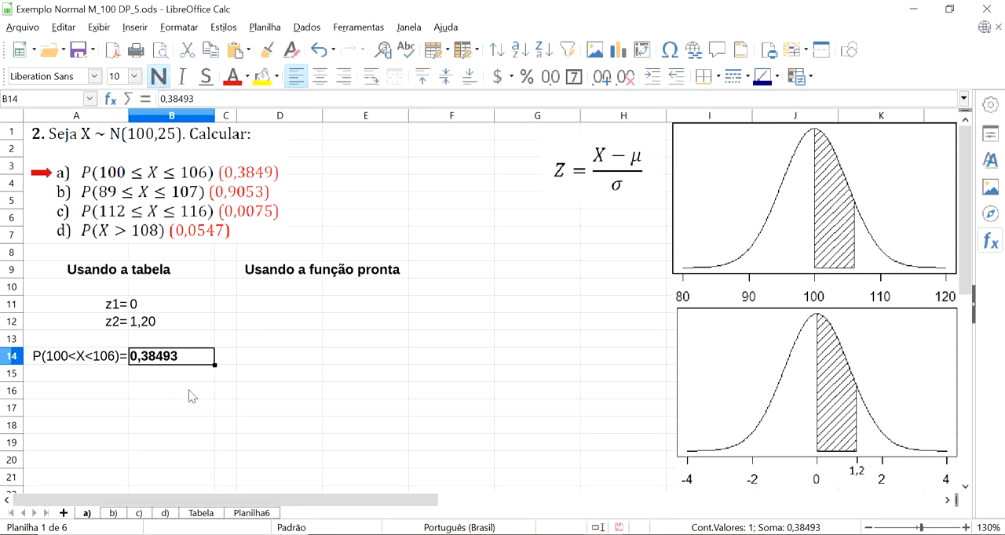
Copy the P(100<X<106)= label from A14 to D11 under the heading Usando a função pronta.
click(353, 314)
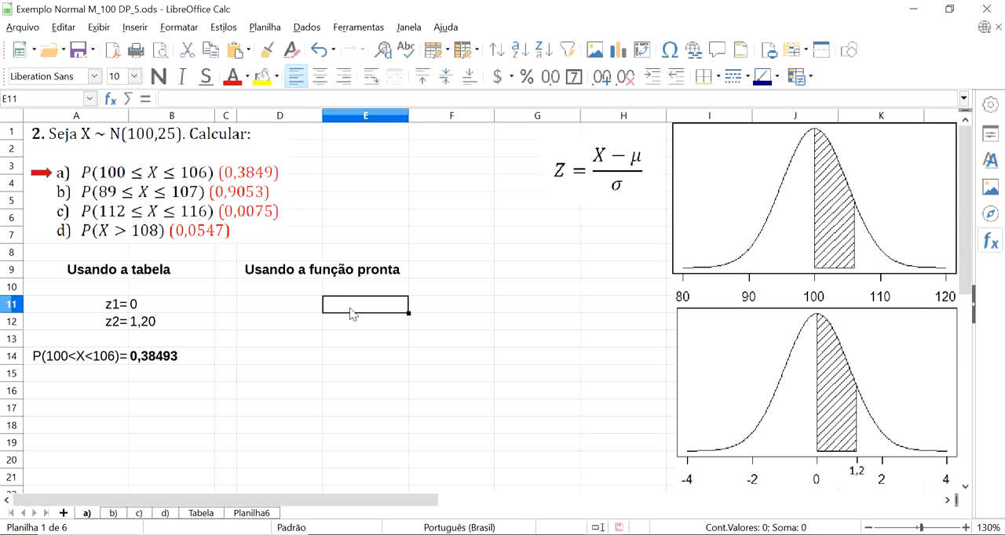
click(322, 270)
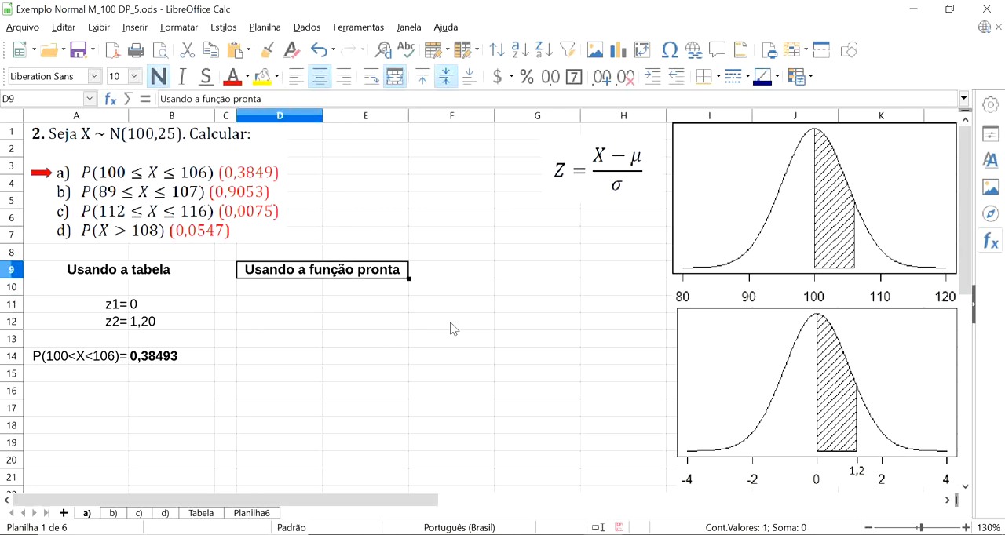
click(62, 363)
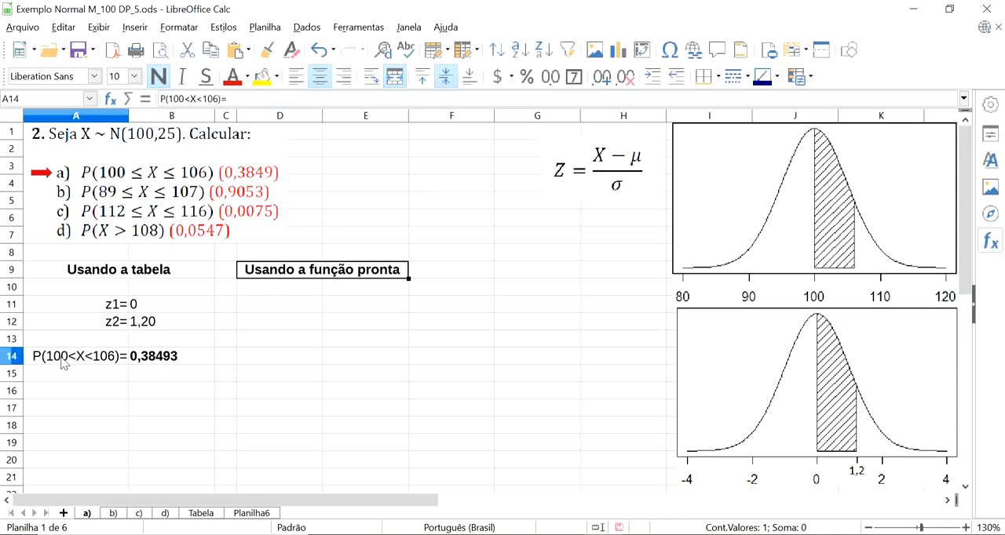
key(ctrl+c)
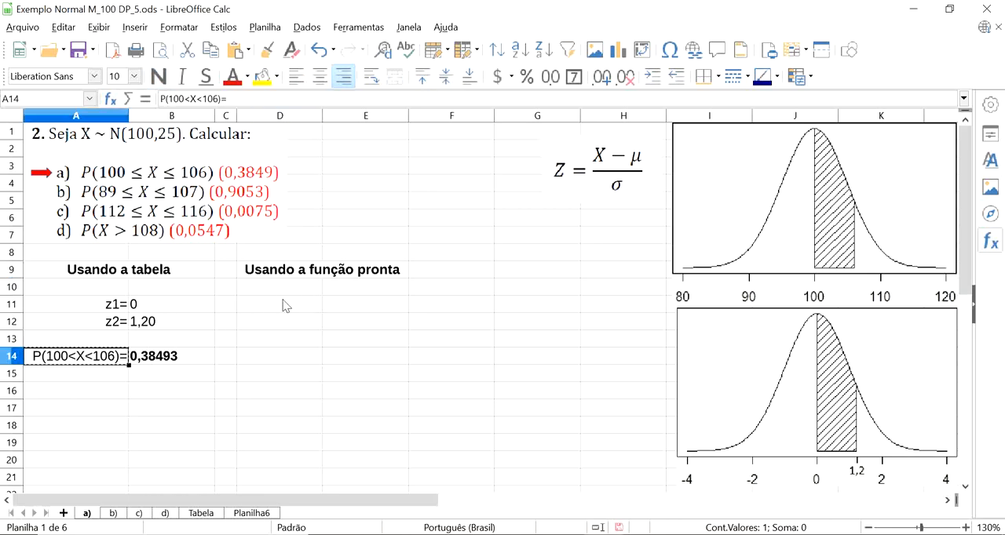
click(285, 306)
key(ctrl+v)
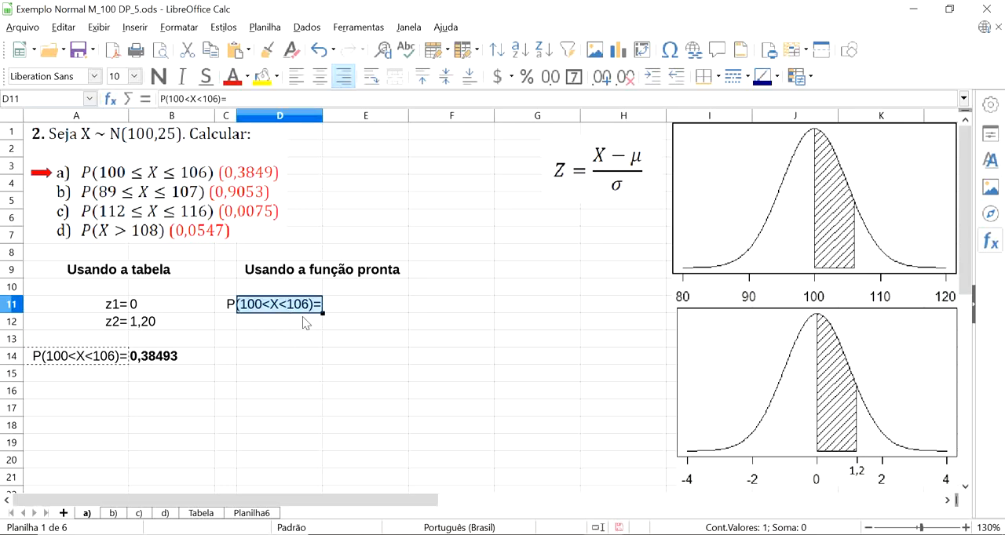
click(302, 317)
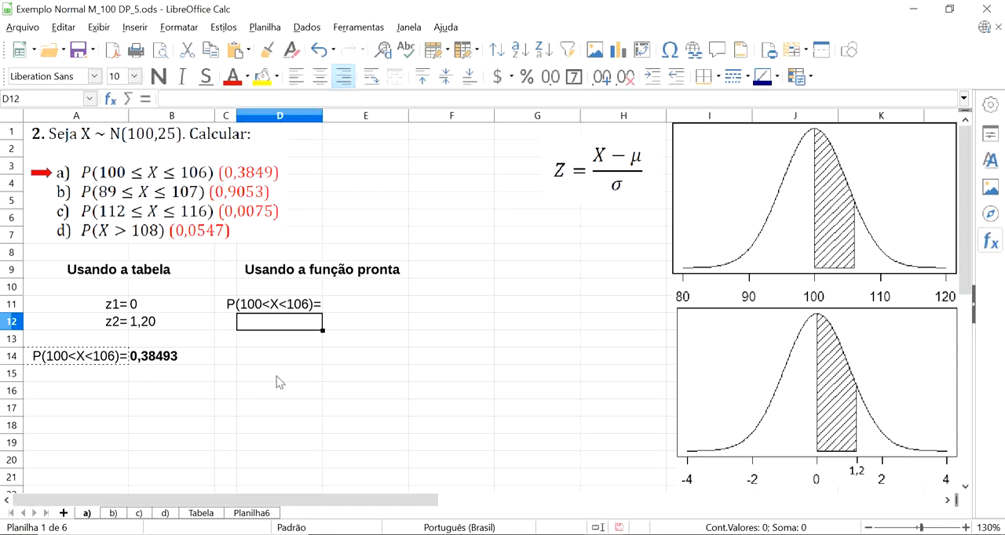
key(ctrl+v)
key(BackSpace)
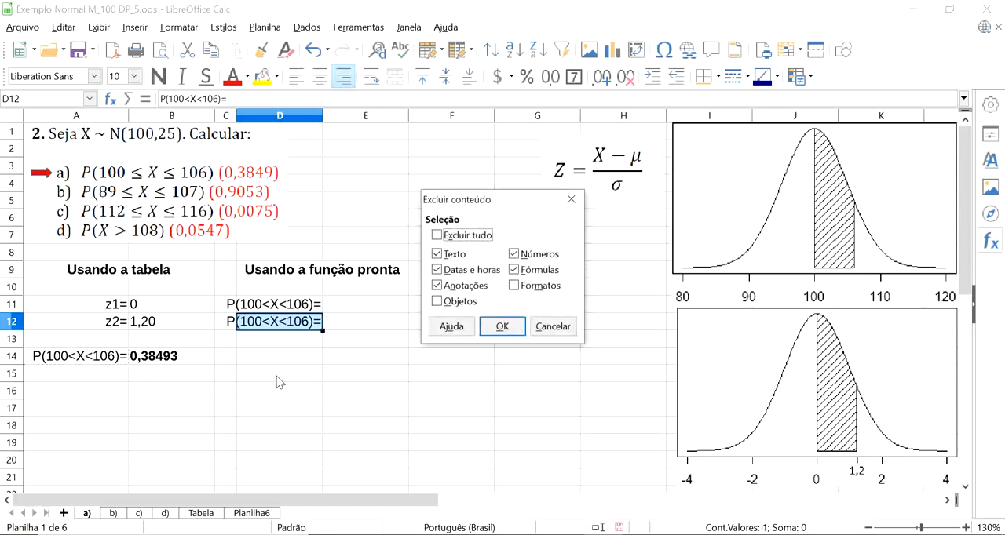
click(553, 327)
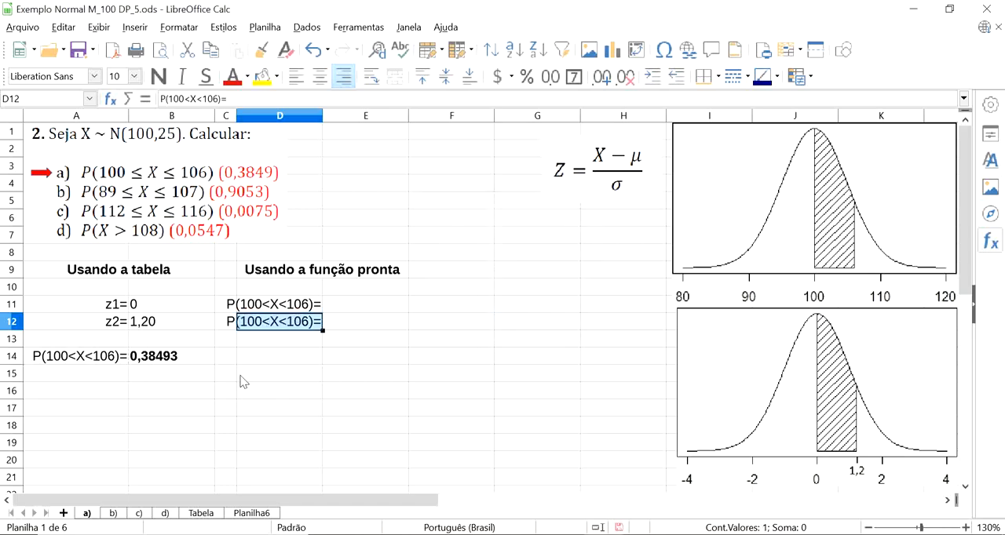
key(Delete)
Enter the label P(X<106)= in D13.
click(297, 345)
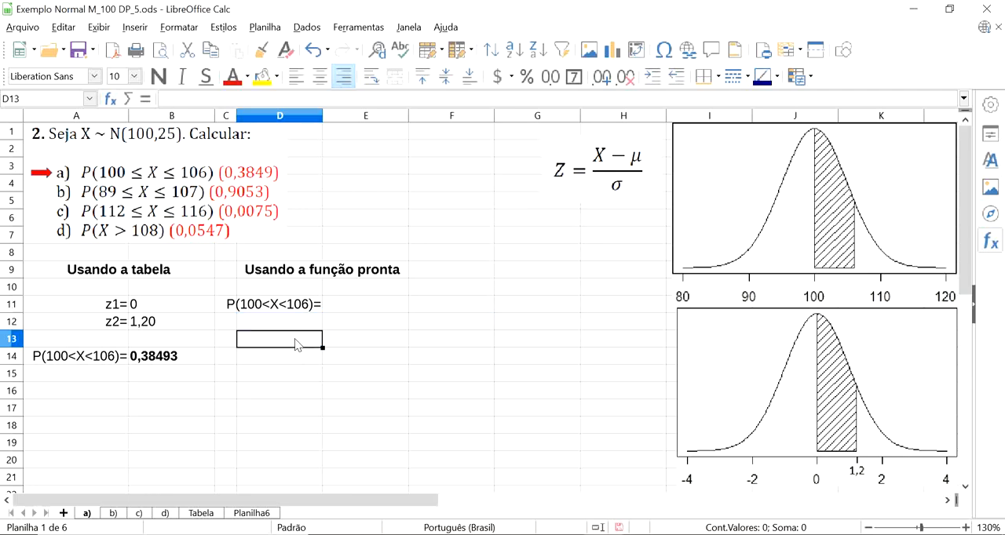
text(P()
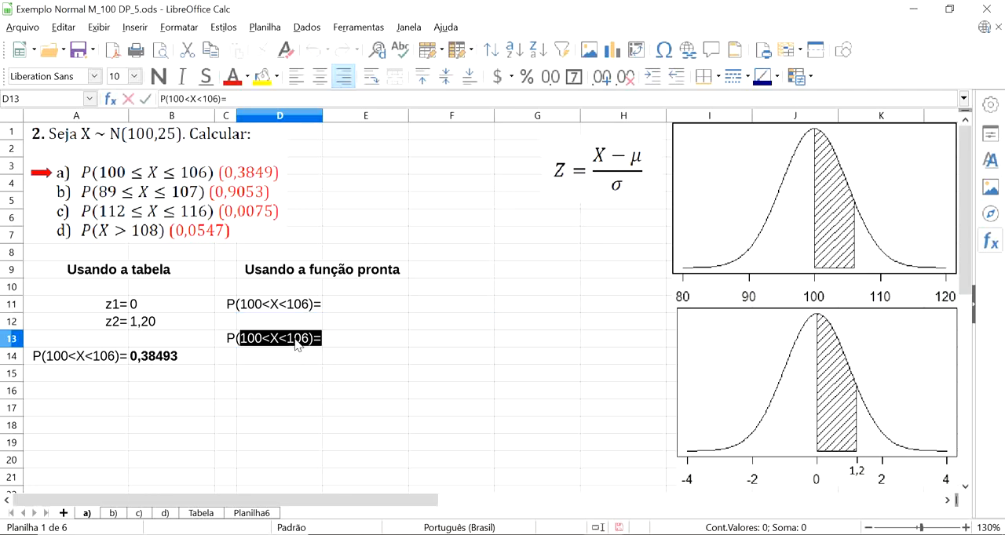
text(X)
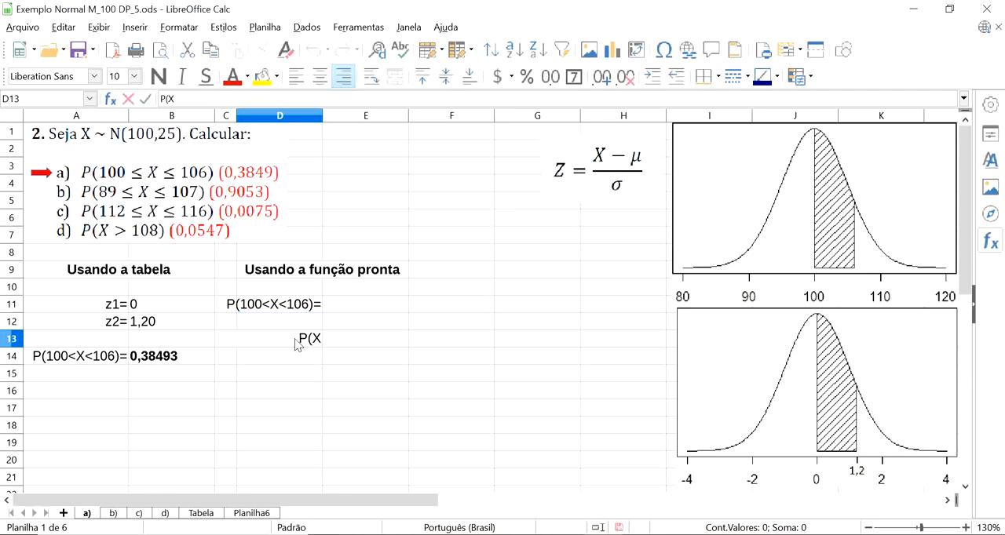
text(>)
key(BackSpace)
text(<106)
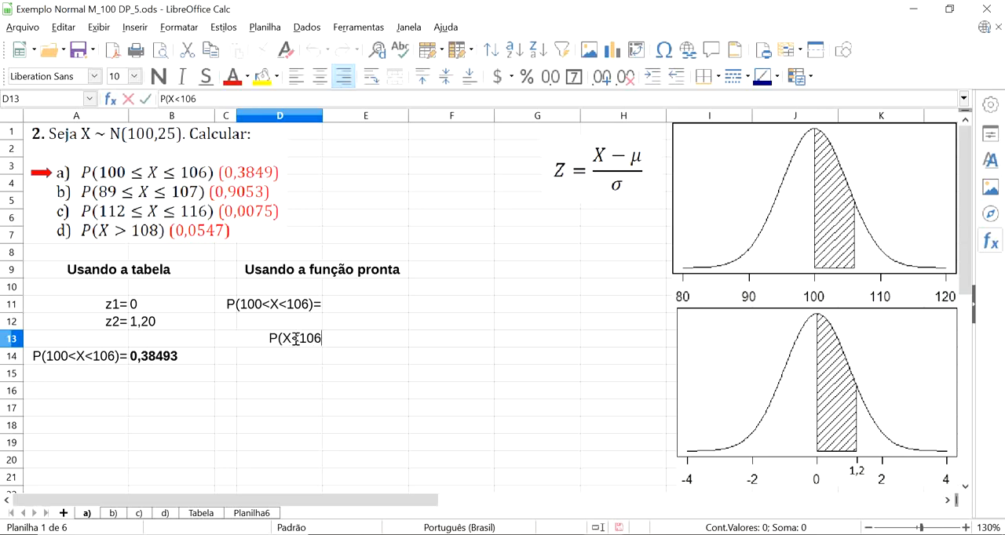
text())
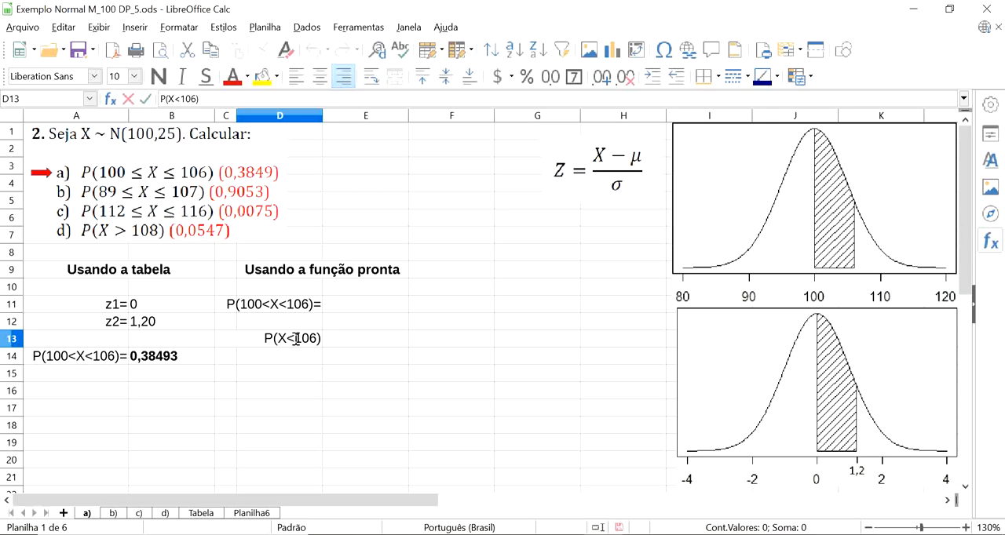
text(=)
key(Tab)
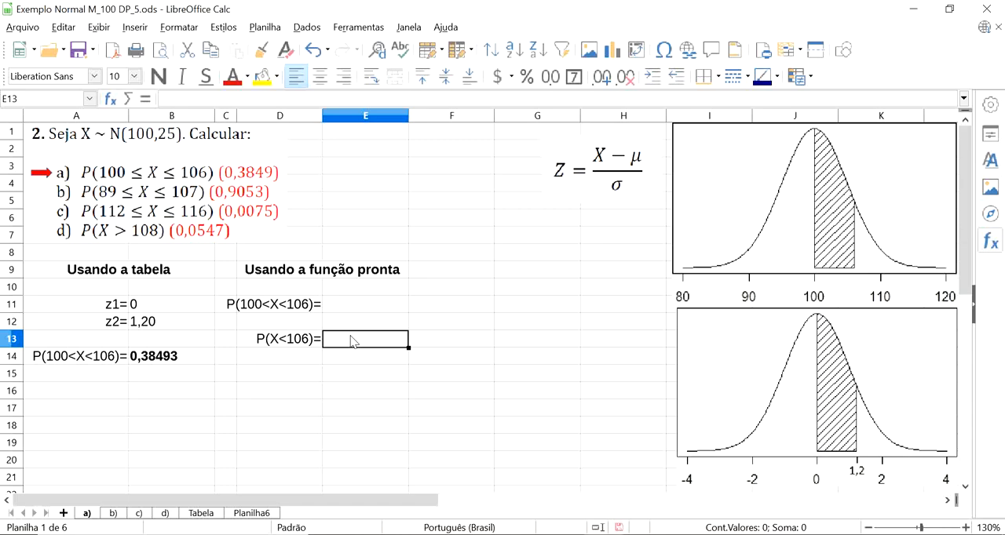
Enter the cumulative normal distribution formula =DIST.NORM(106;100;5;1) in E13 beside the P(X<106)= label.
text(=dist)
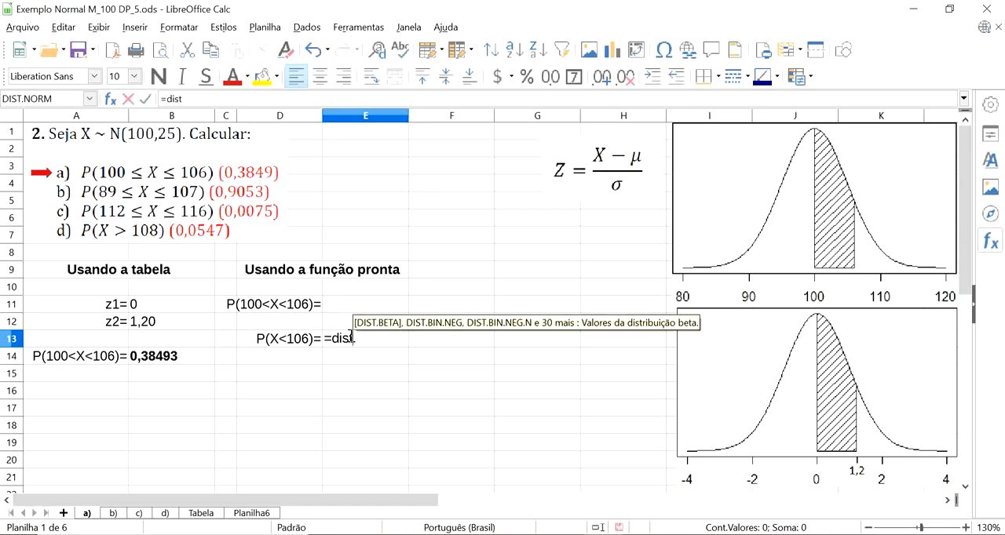
text(.norm)
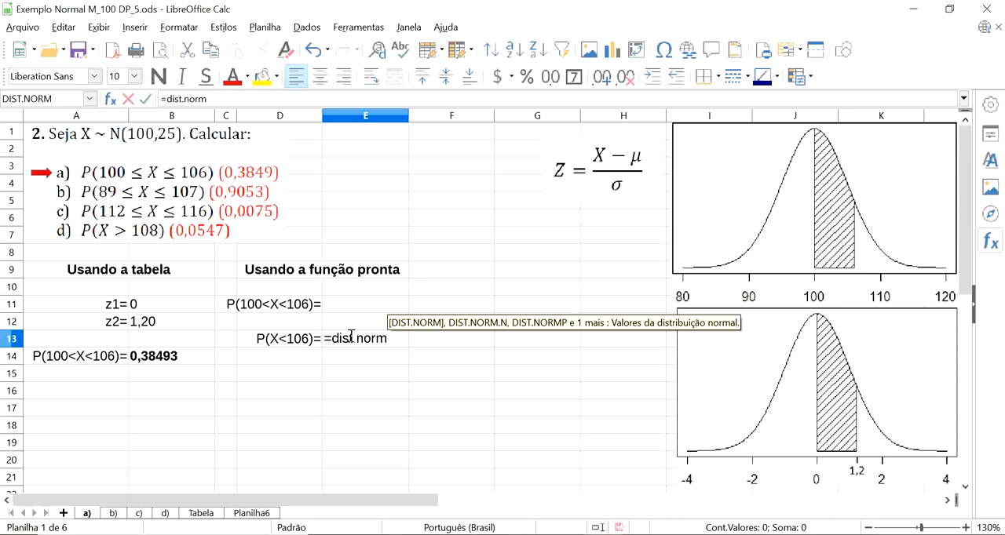
key(Return)
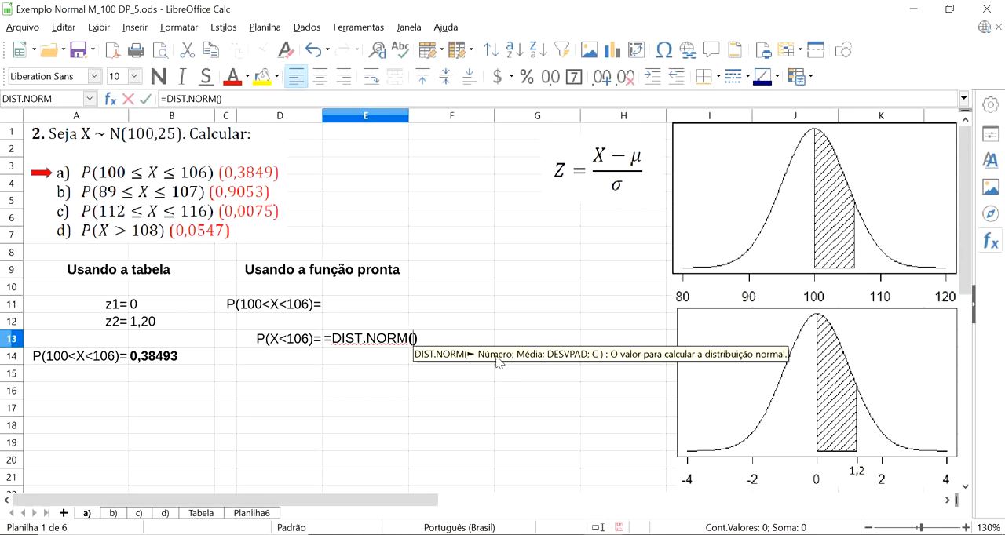
text(106,)
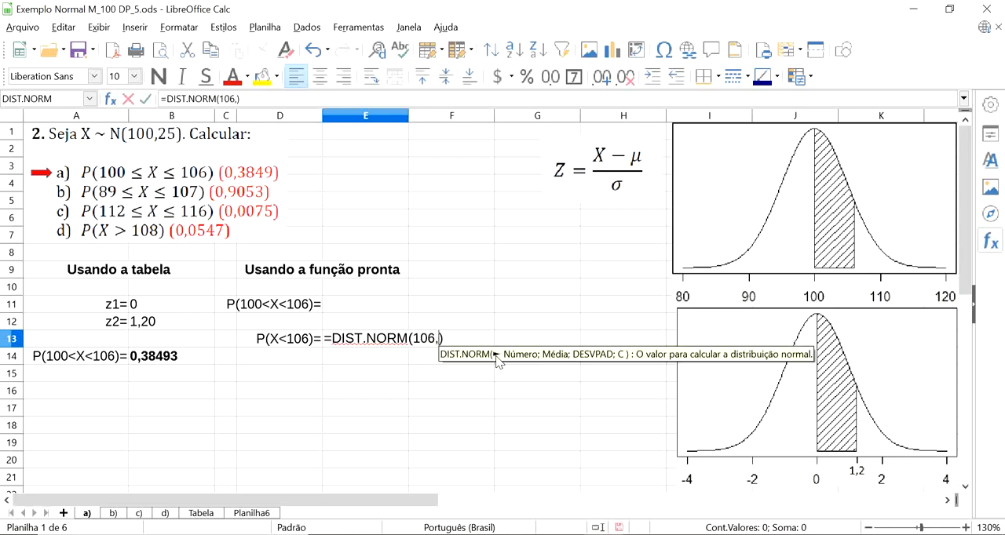
key(BackSpace)
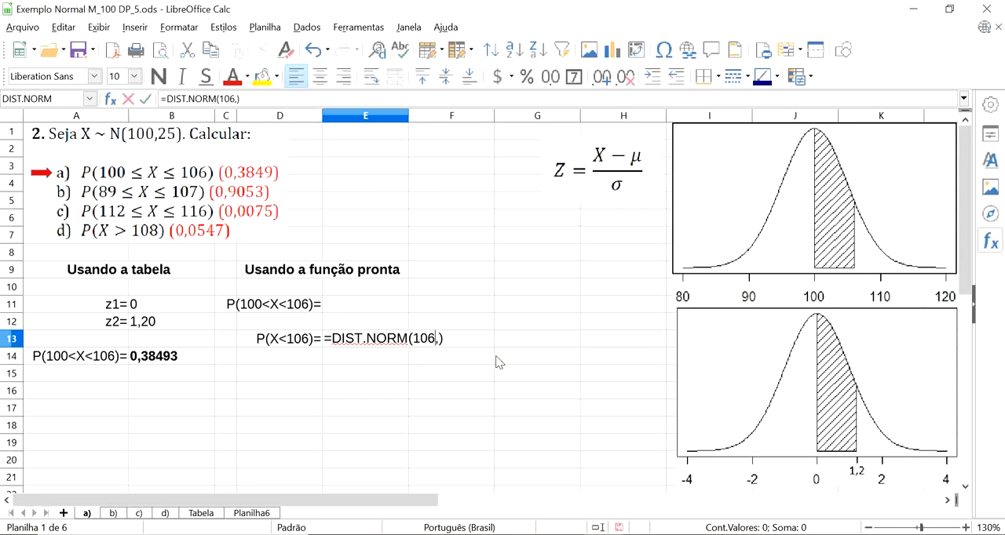
text(;)
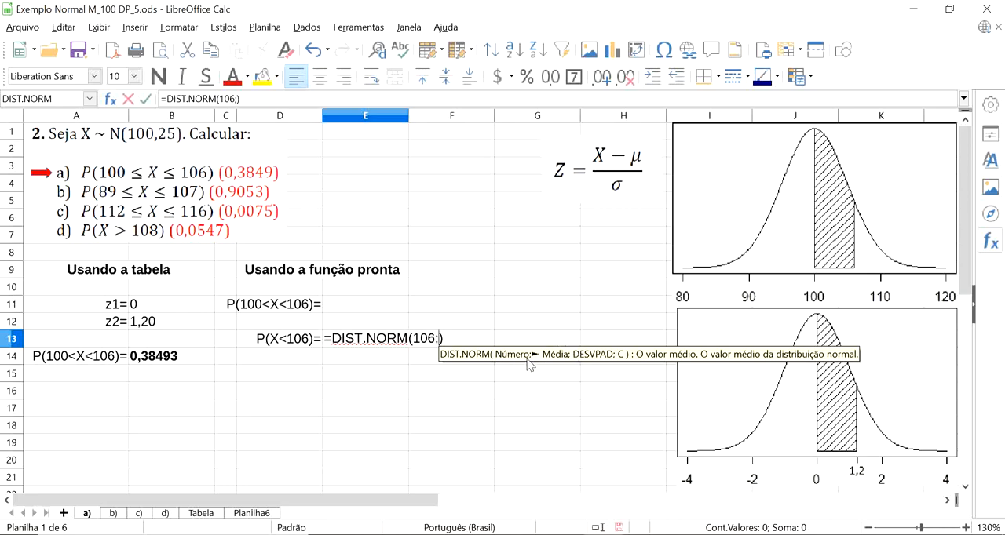
text(100)
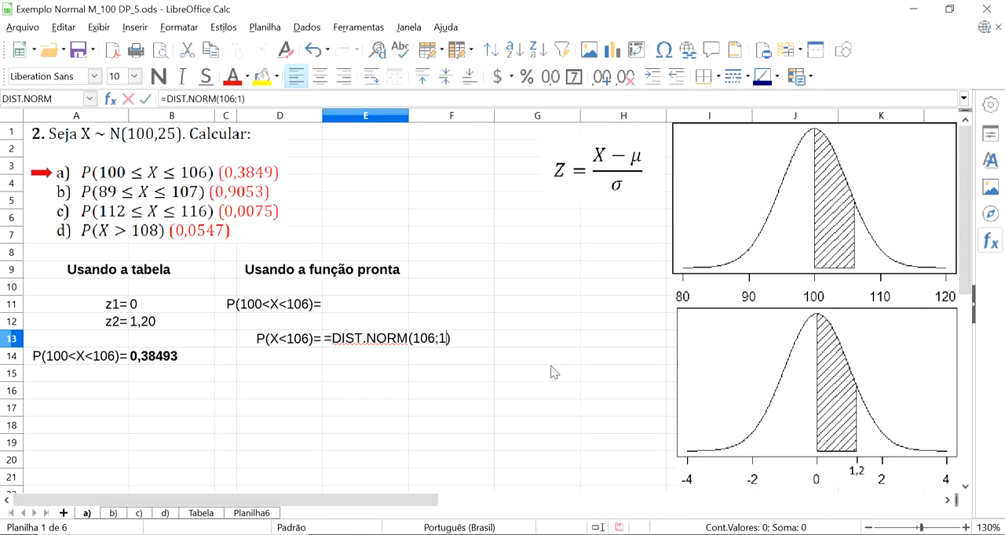
text(;)
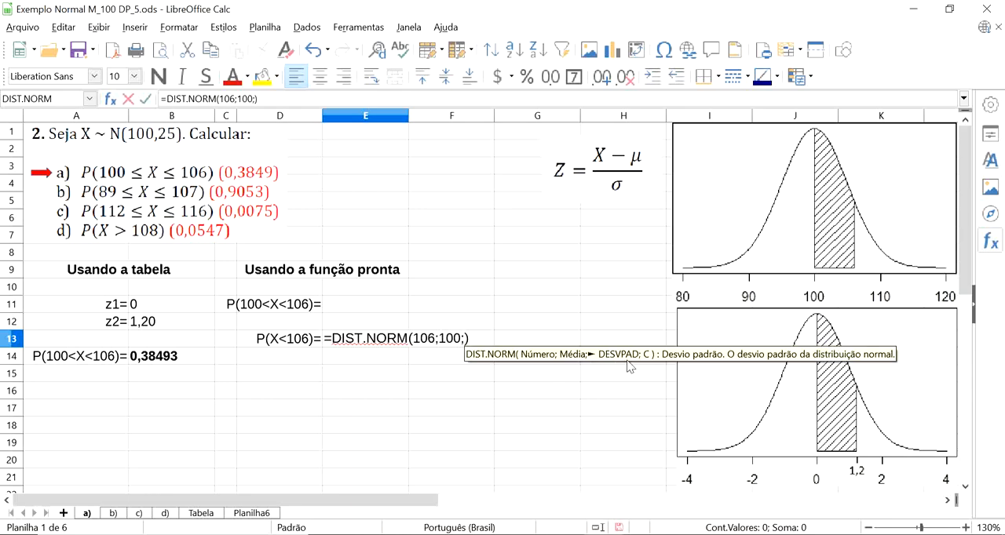
text(5)
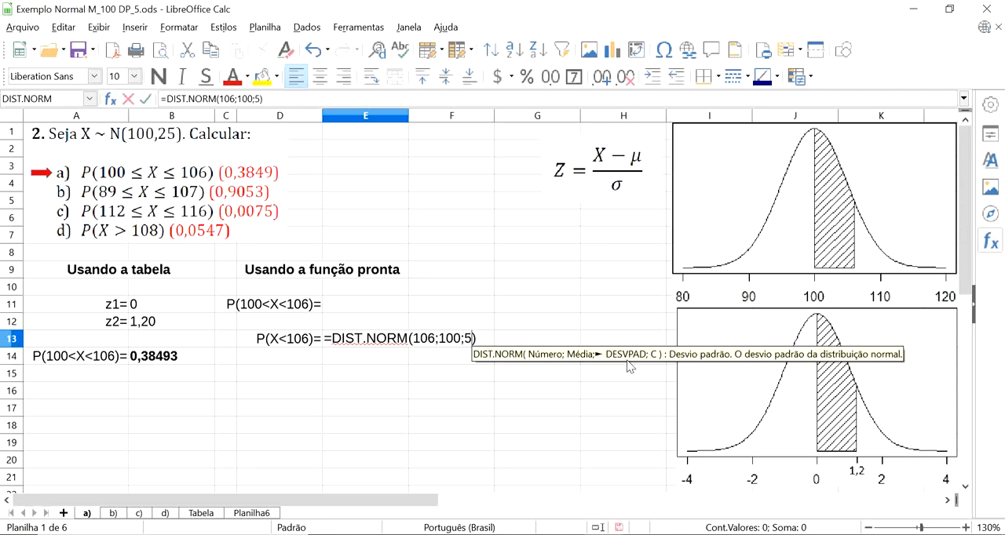
text(;)
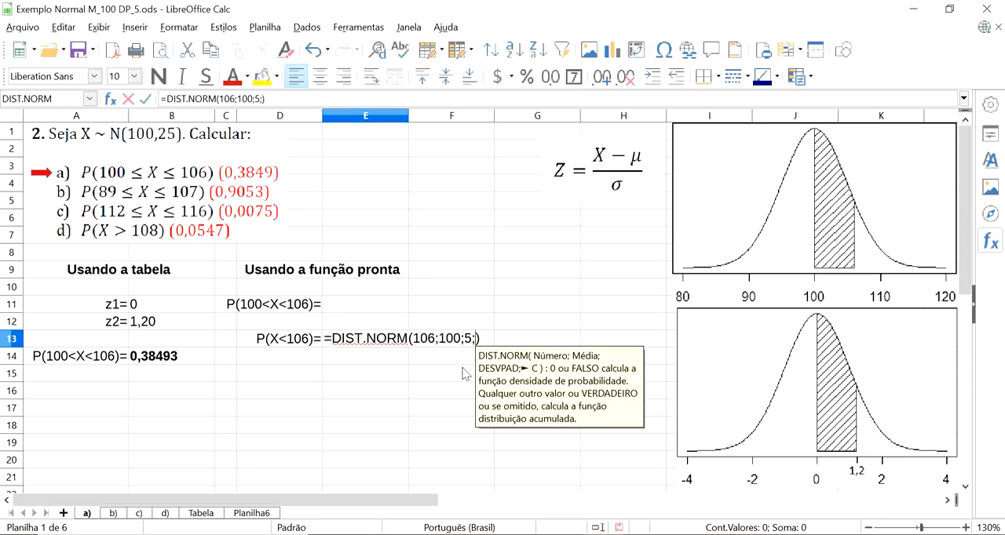
text(1)
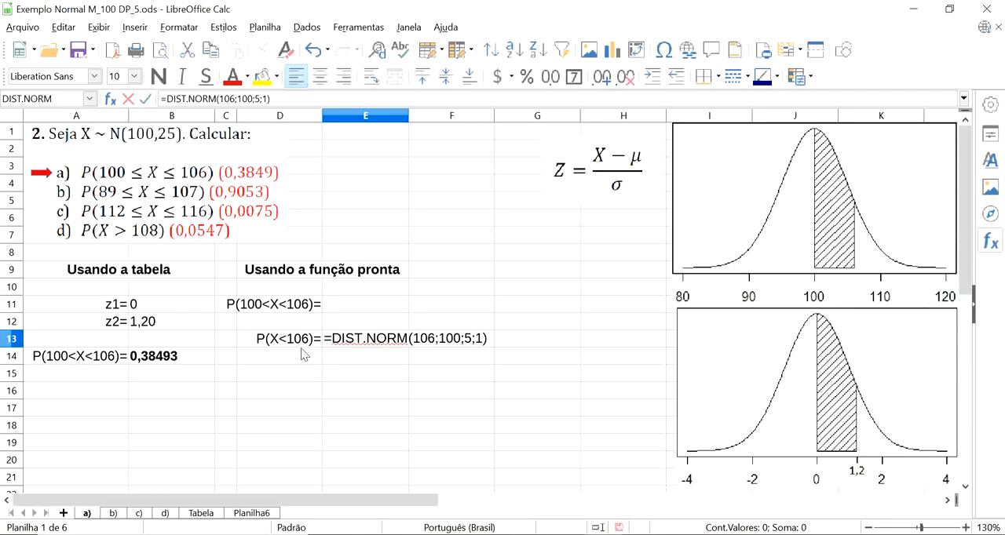
key(Return)
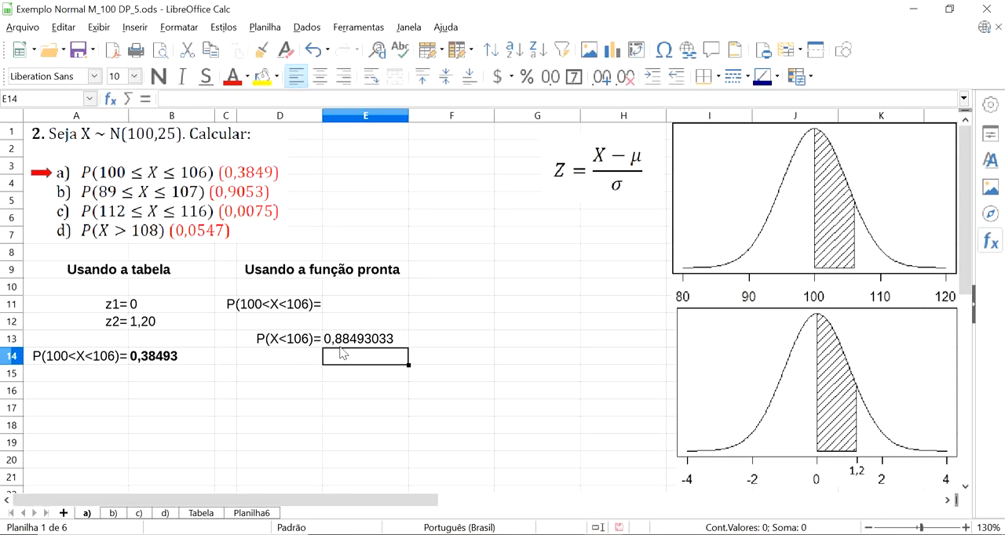
click(369, 345)
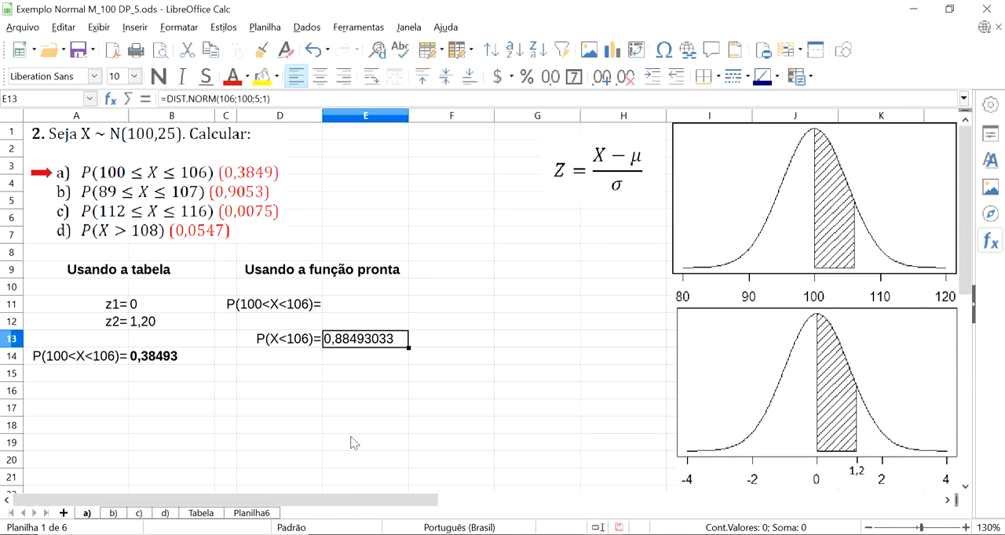
Enter the label P(X<100)= in D14.
click(291, 358)
text(P()
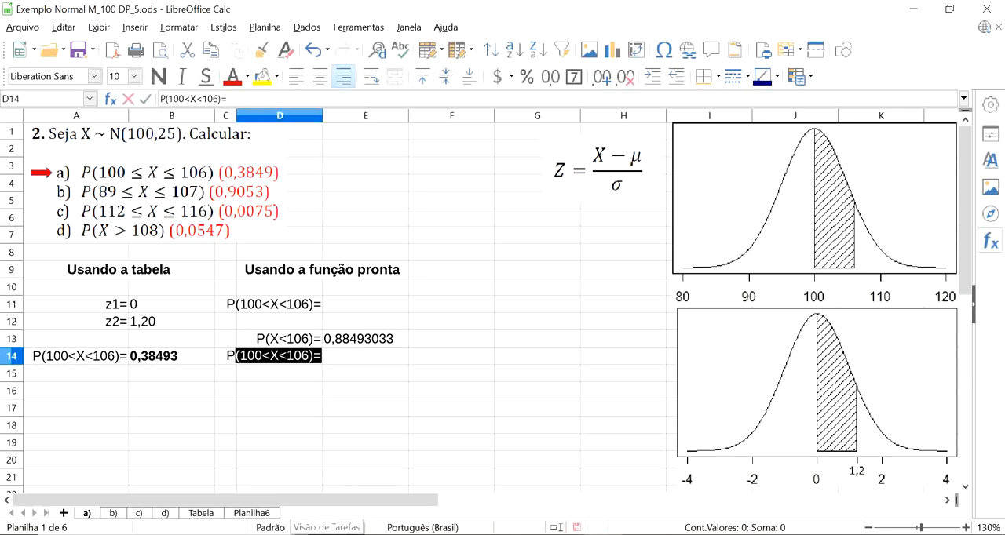
text(X)
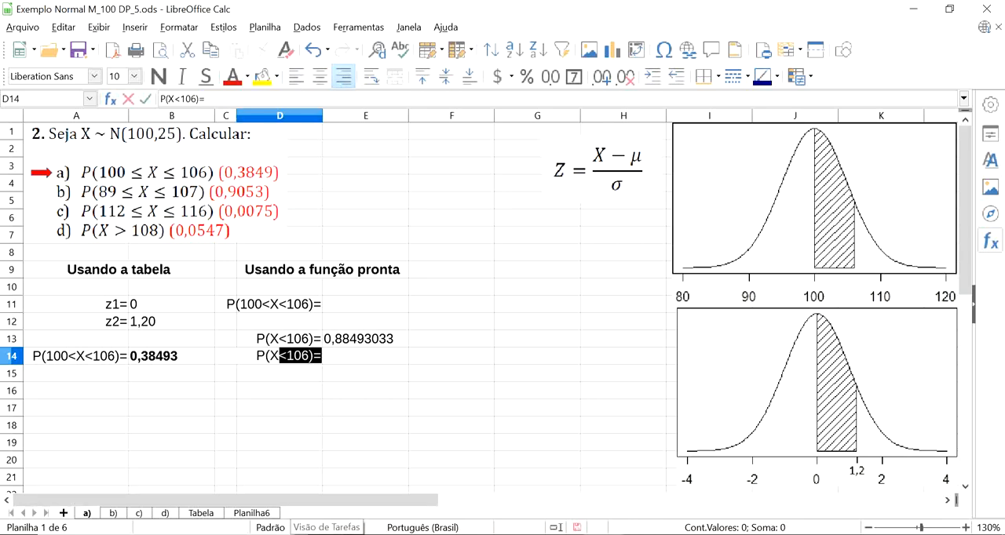
text(<100))
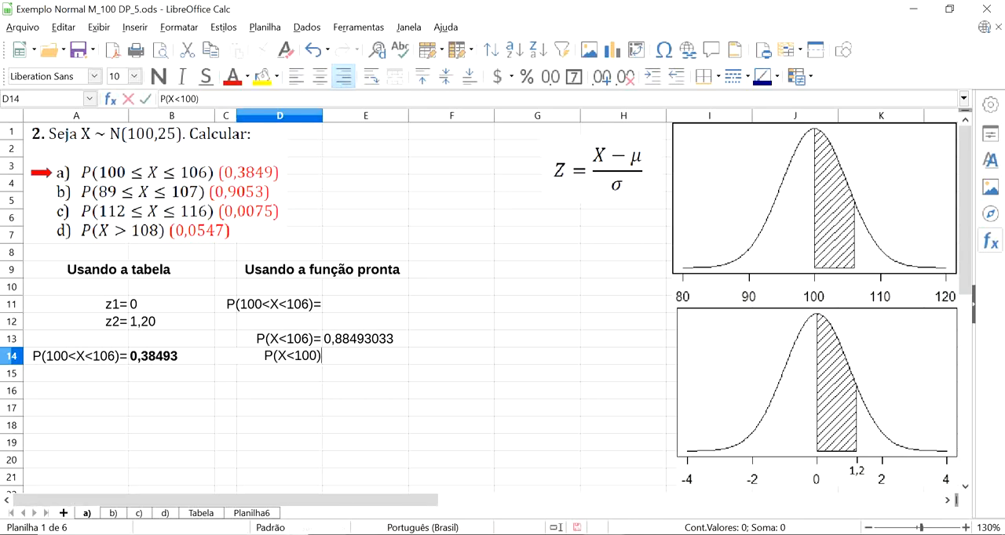
text(=)
key(Return)
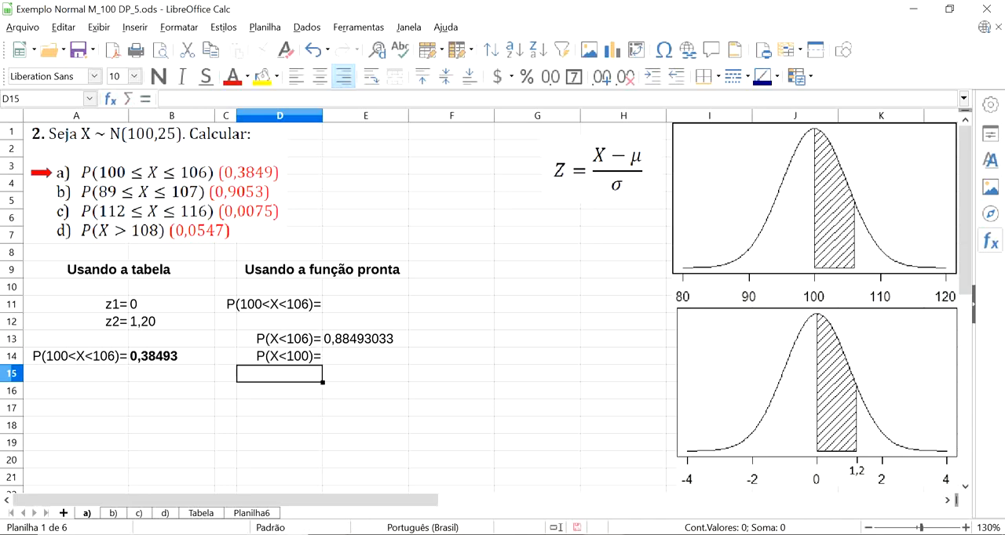
Enter the cumulative normal distribution formula =DIST.NORM(100;100;5;1) in E14 beside the P(X<100)= label.
click(362, 363)
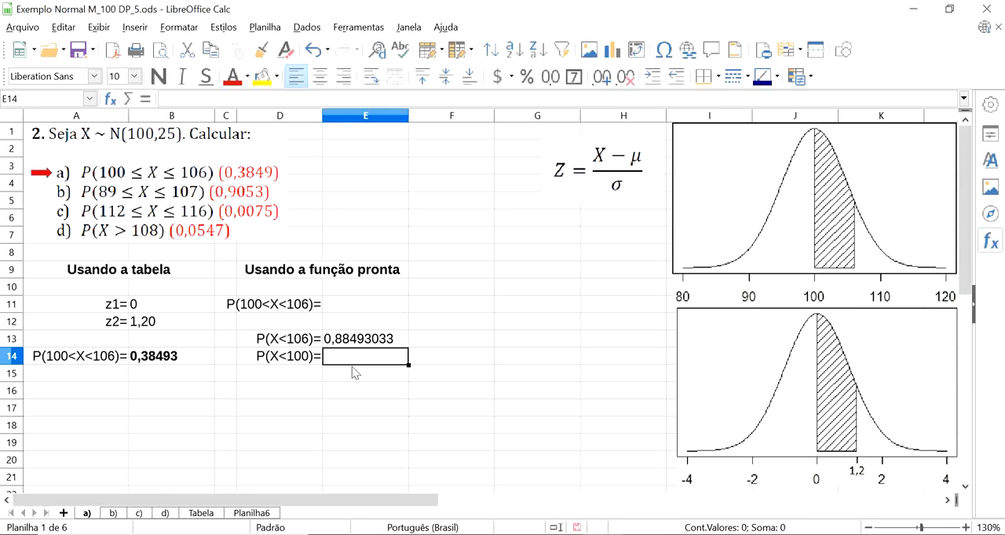
text(=)
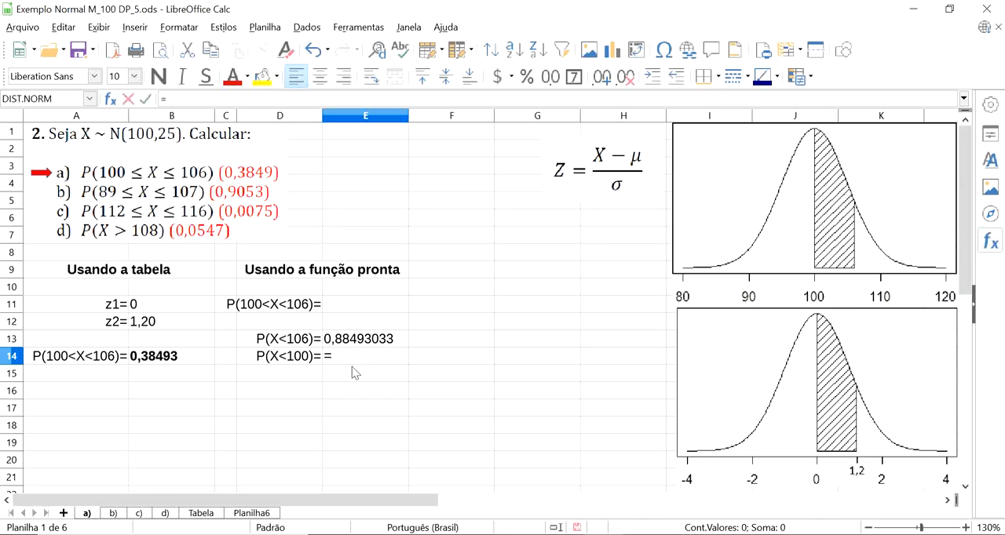
text(dist.norm)
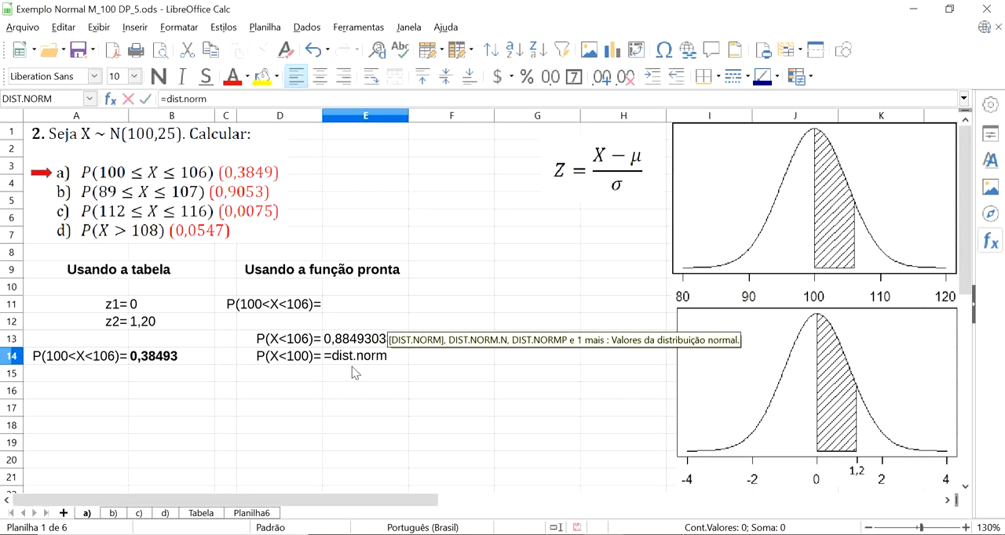
key(Return)
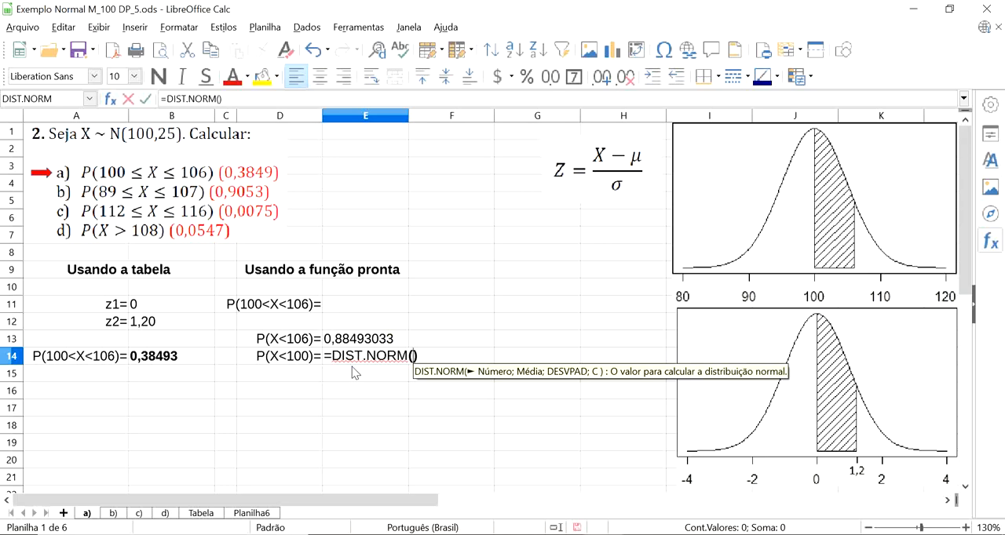
text(100)
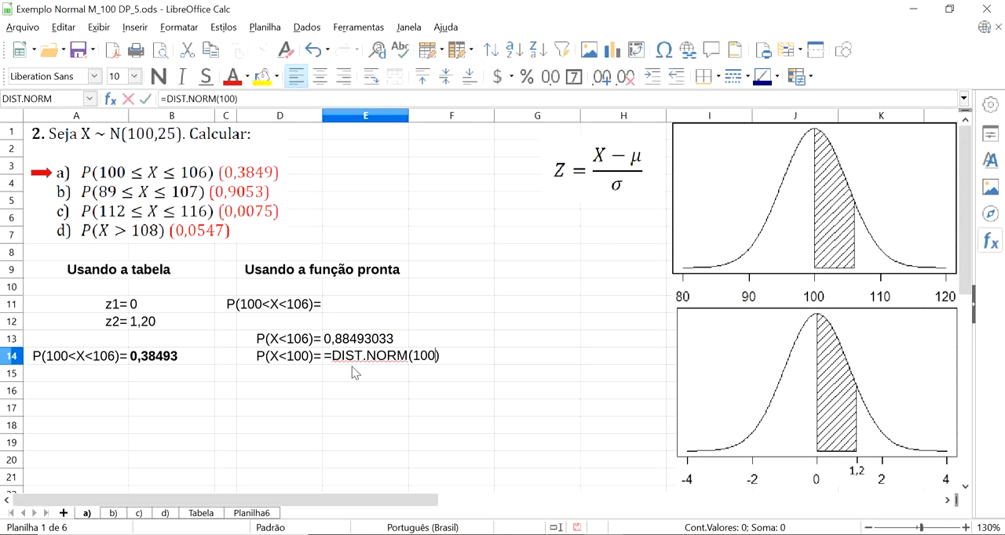
text(;)
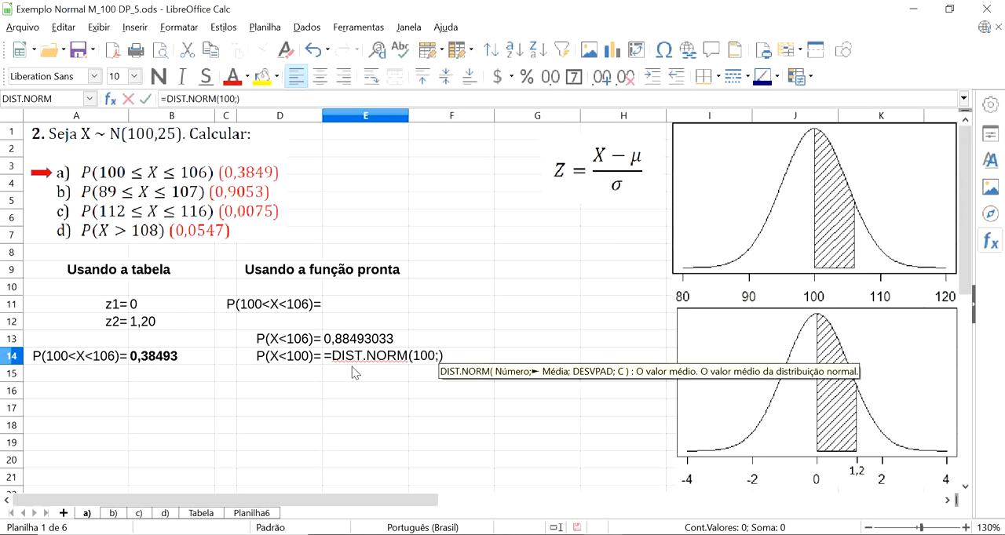
text(100;)
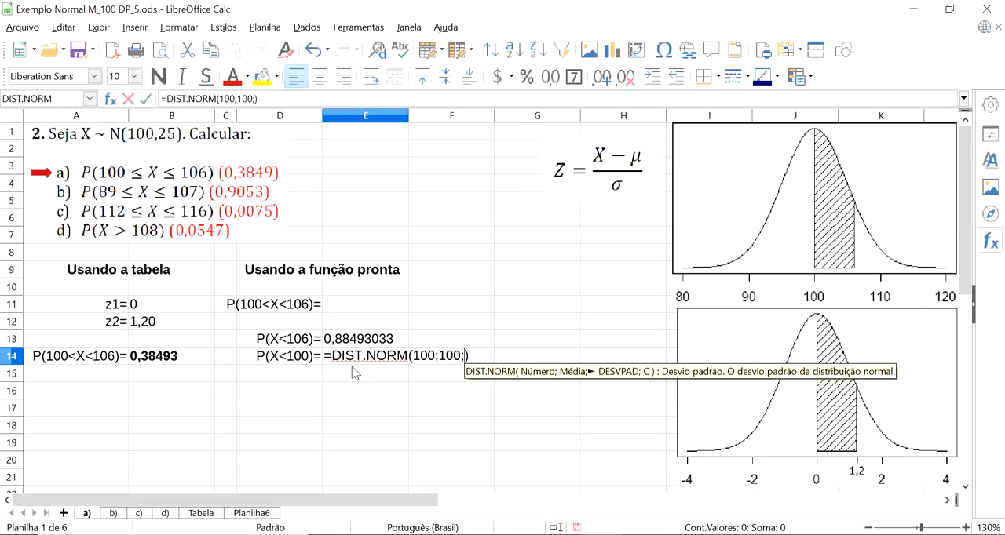
text(5)
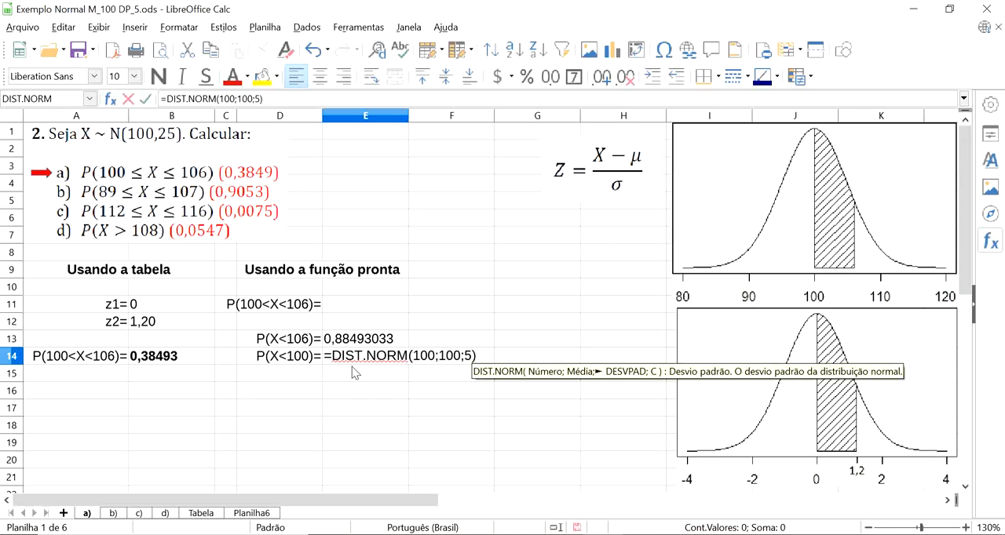
text(;1)
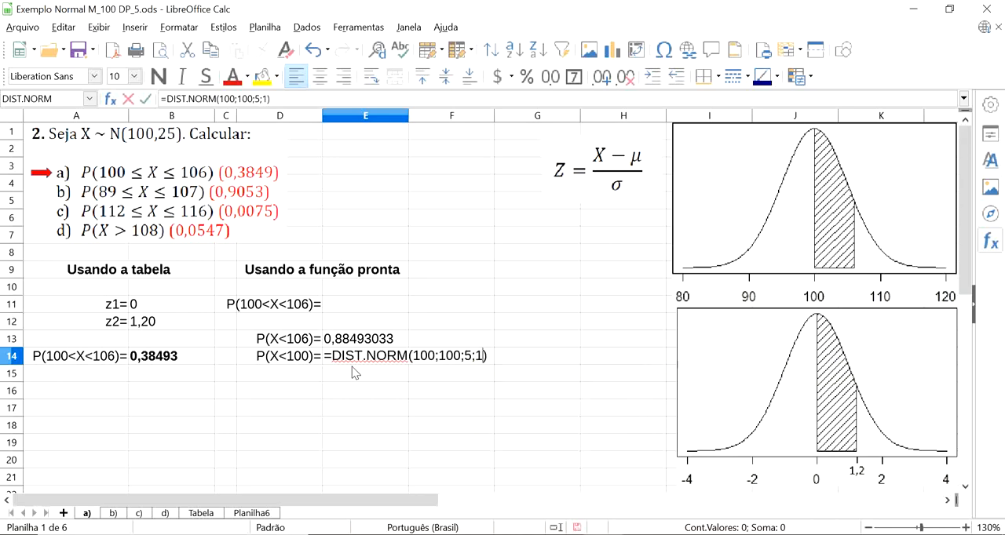
text())
key(Return)
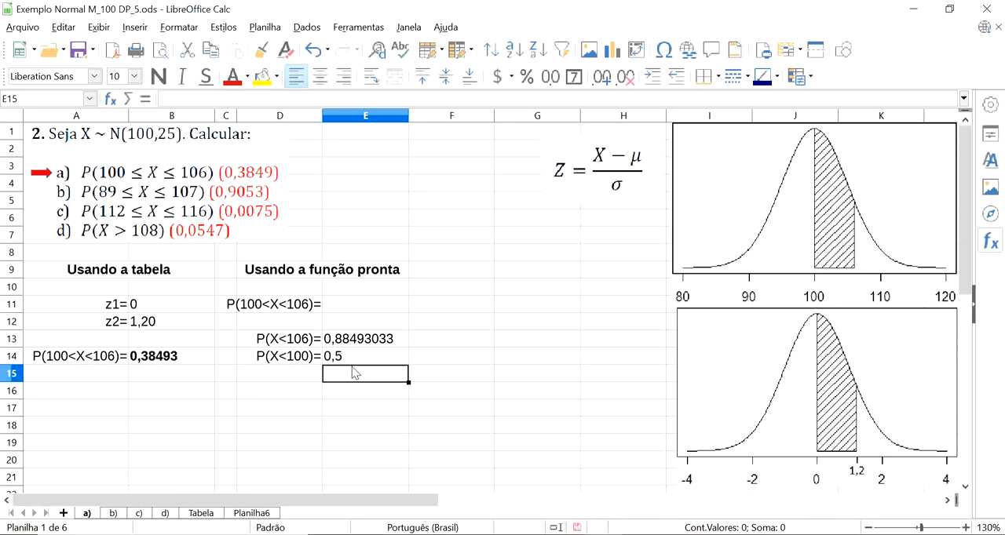
Enter the formula =E13-E14 in E11 to compute P(100<X<106) from the two cumulative probabilities.
click(337, 340)
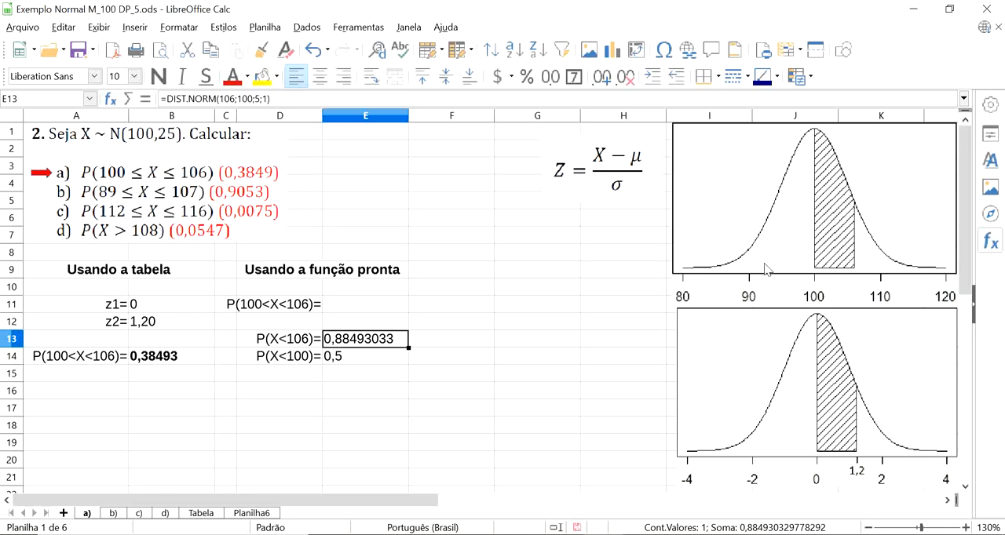
click(289, 310)
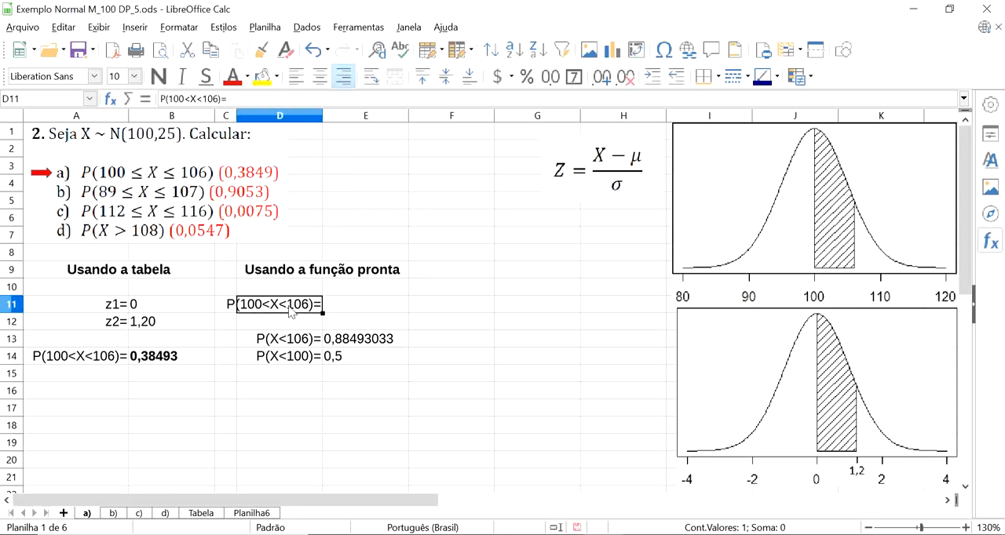
click(365, 311)
text(=)
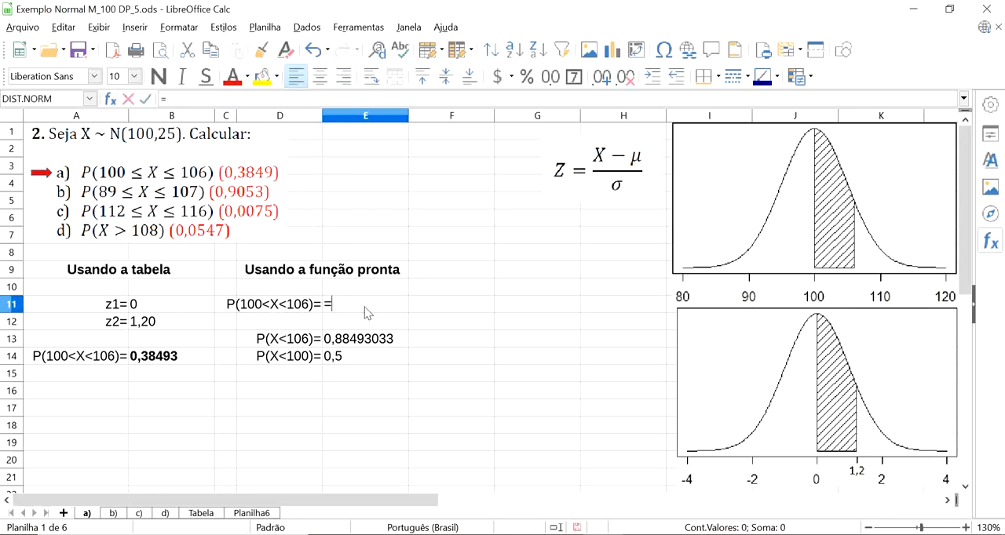
click(369, 344)
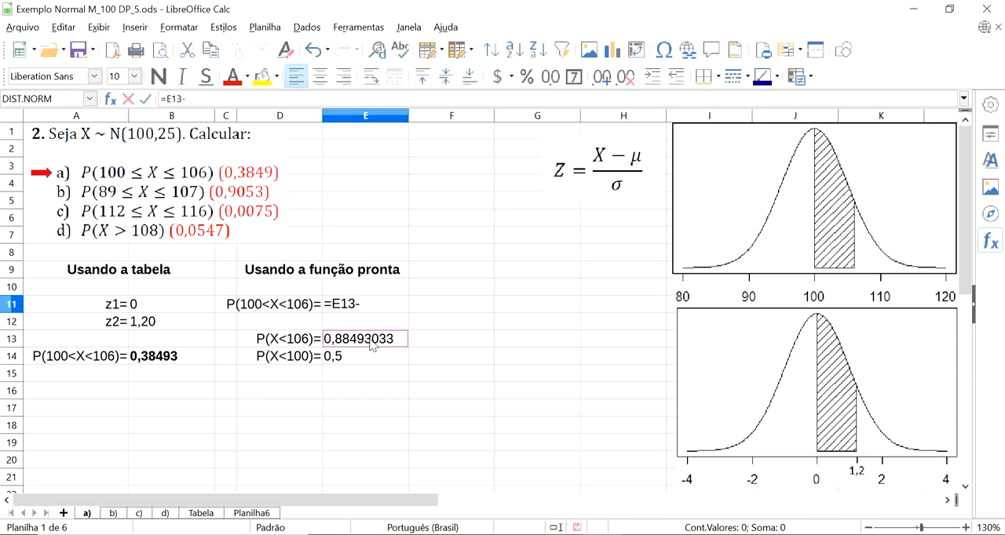
click(358, 364)
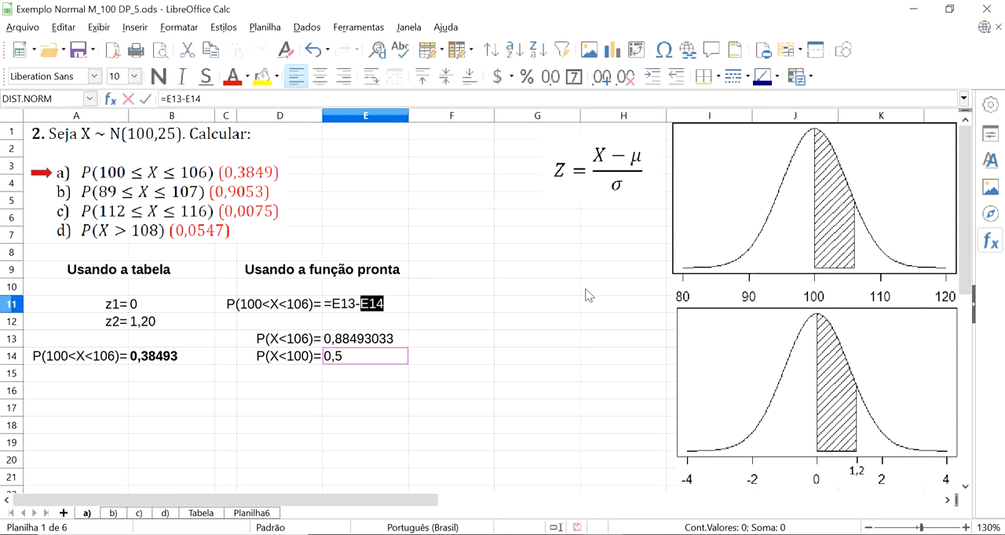
key(Return)
Make the P(100<X<106) result in E11 bold.
click(359, 309)
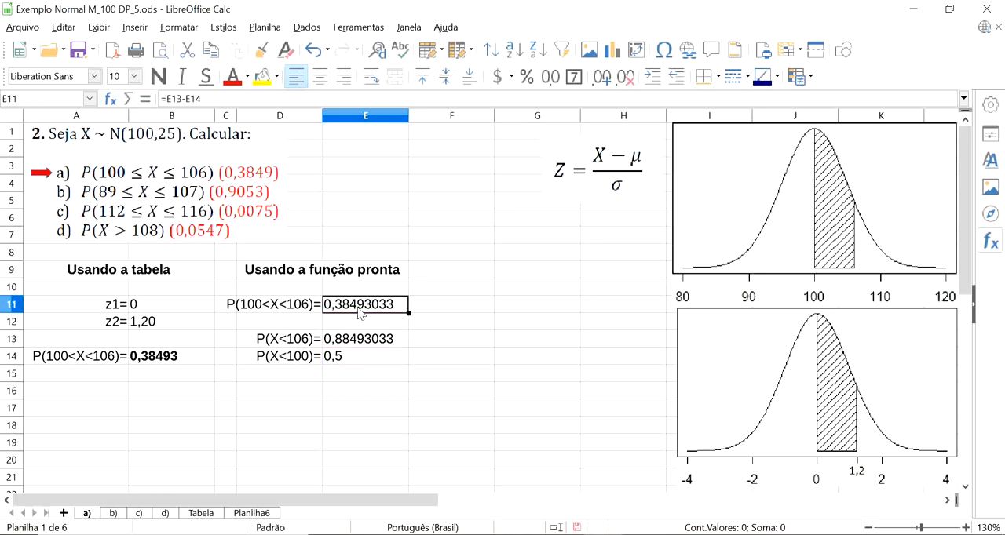
click(158, 76)
click(410, 410)
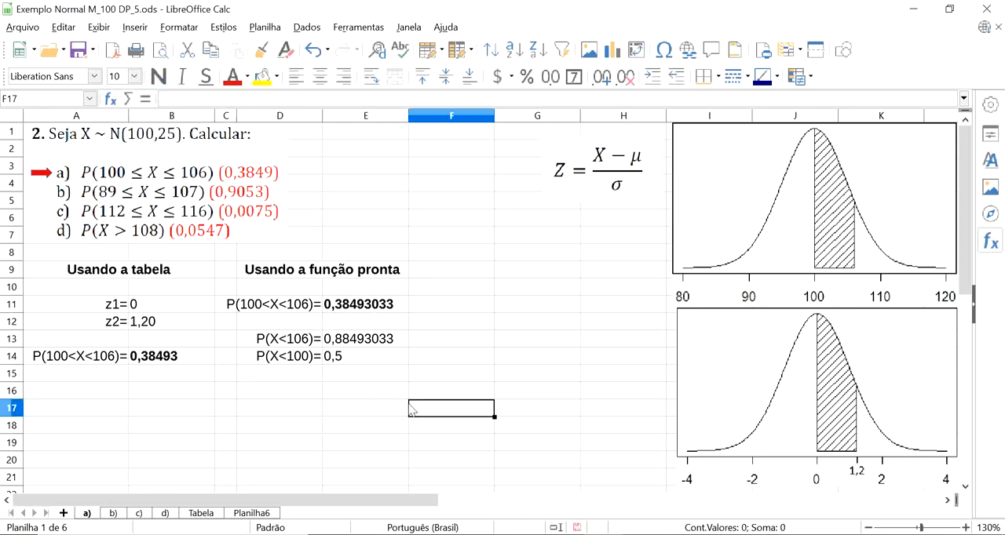